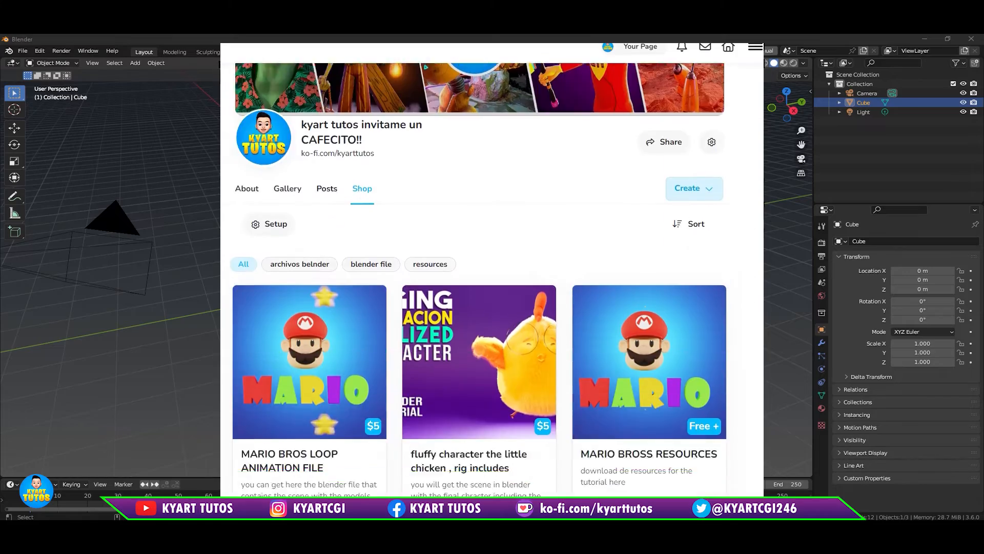
scroll(480, 279, "down", 10)
scroll(492, 280, "down", 4)
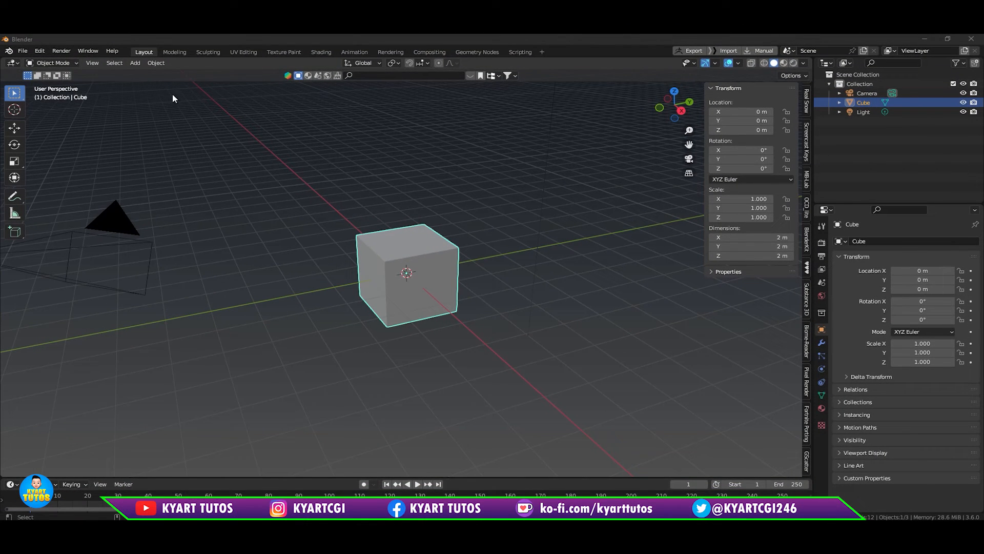
- Install the add-on file keentools_2023.2.1_for_blender.zip through the add-on preferences
left_click(40, 50)
left_click(69, 184)
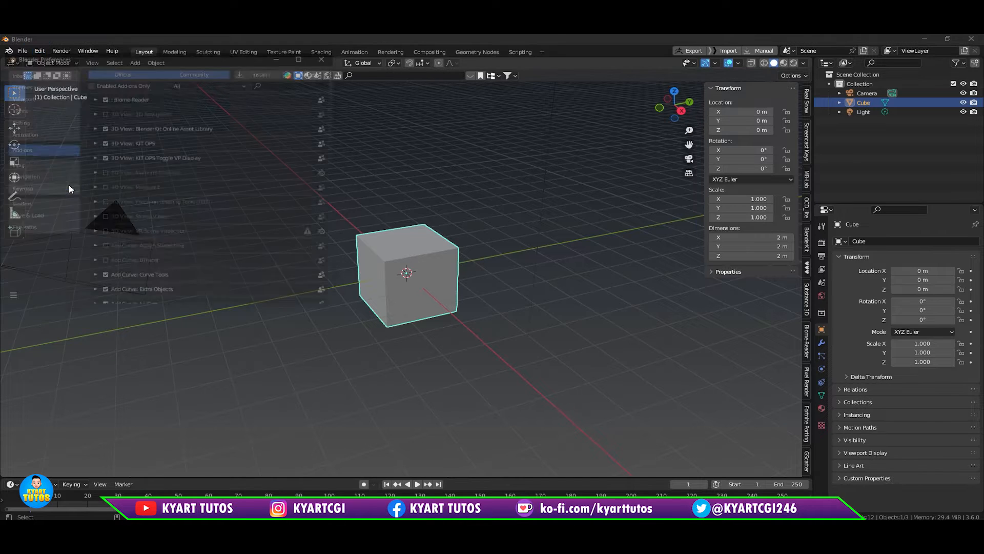
left_click(259, 73)
left_click(212, 101)
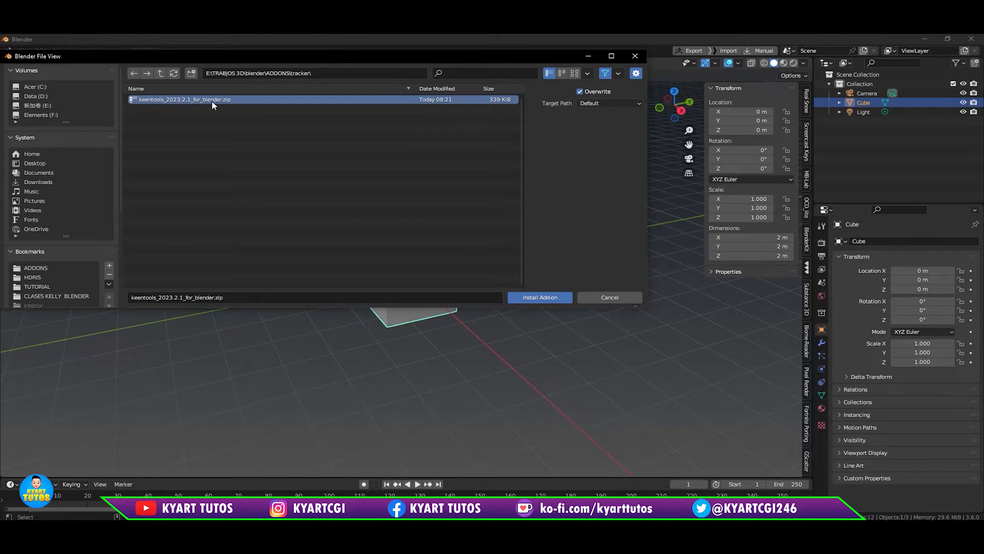
left_click(524, 297)
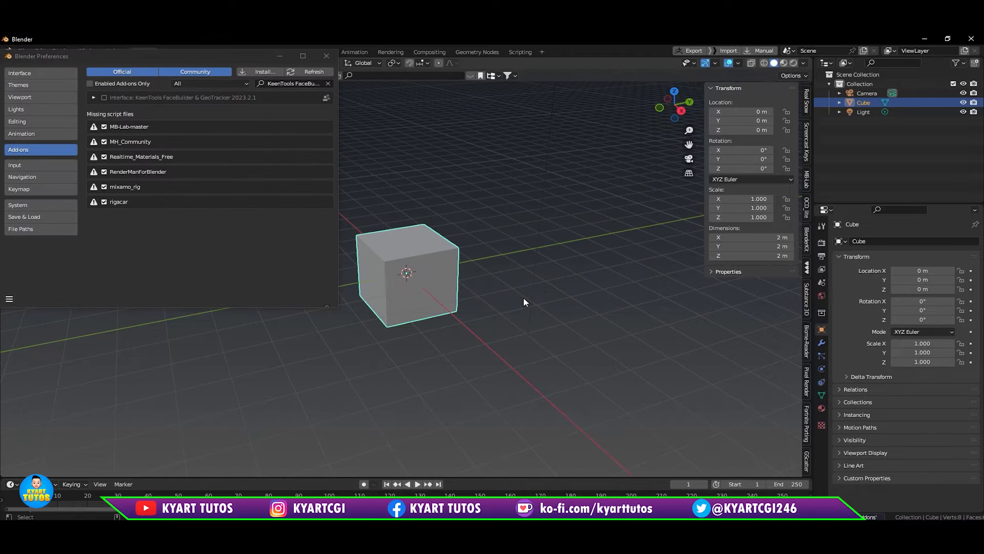
- Enable the KeenTools FaceBuilder & GeoTracker add-on, expand its details to check the core library, and close the preferences
left_click(219, 95)
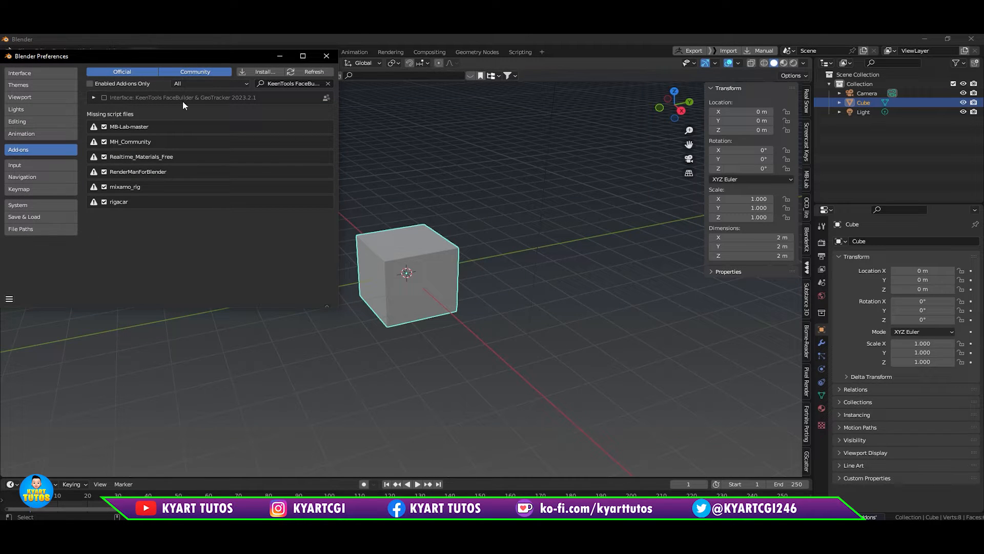
left_click(104, 98)
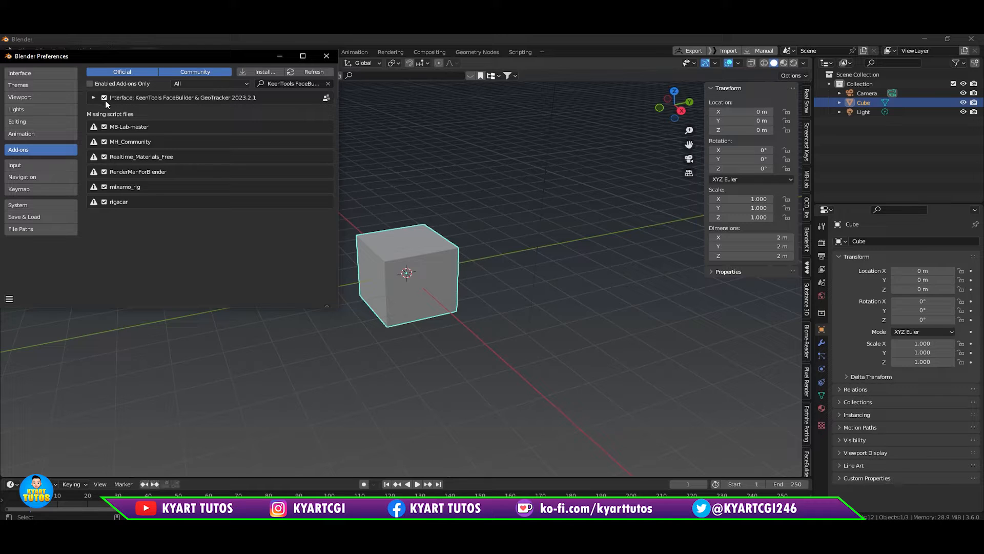
left_click(93, 97)
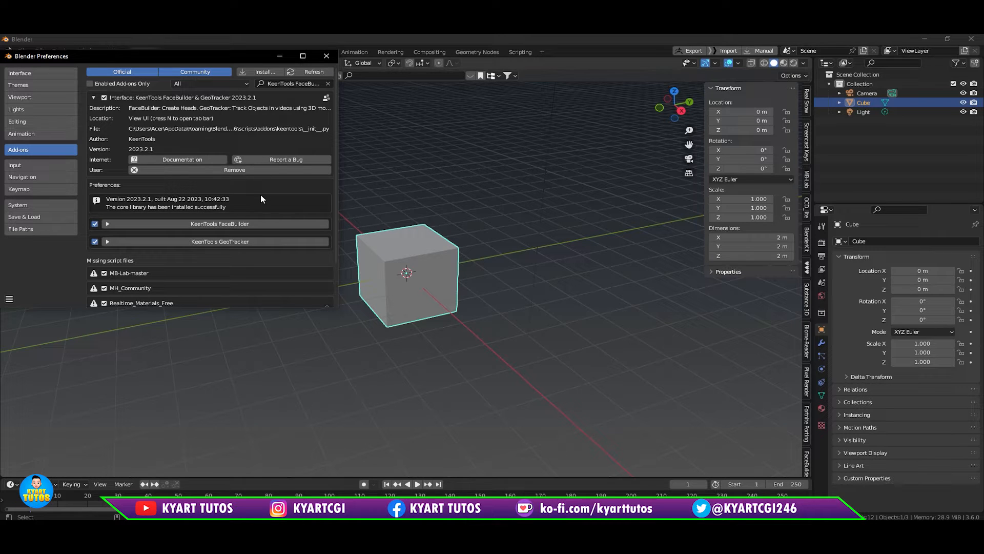
left_click(326, 56)
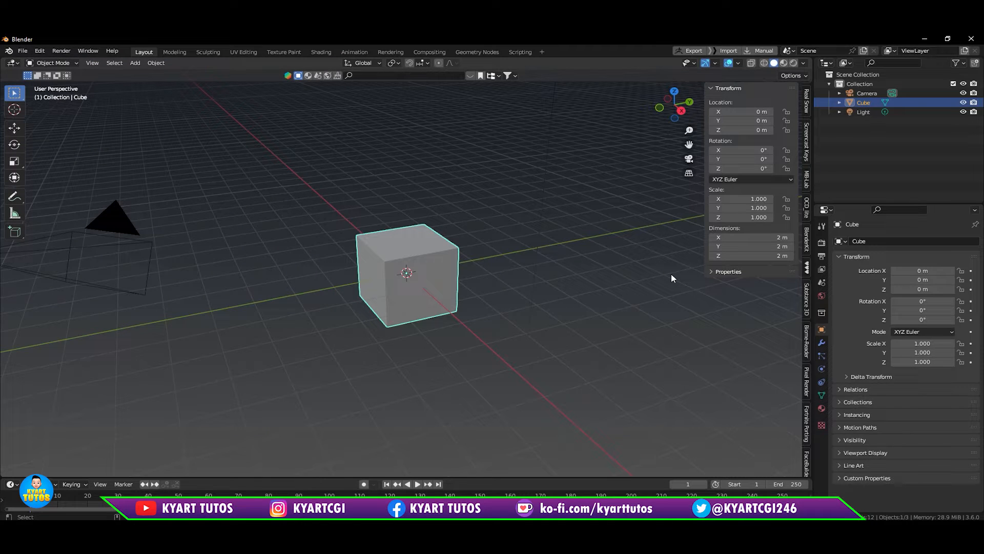
- Delete the default cube from the scene
key("n")
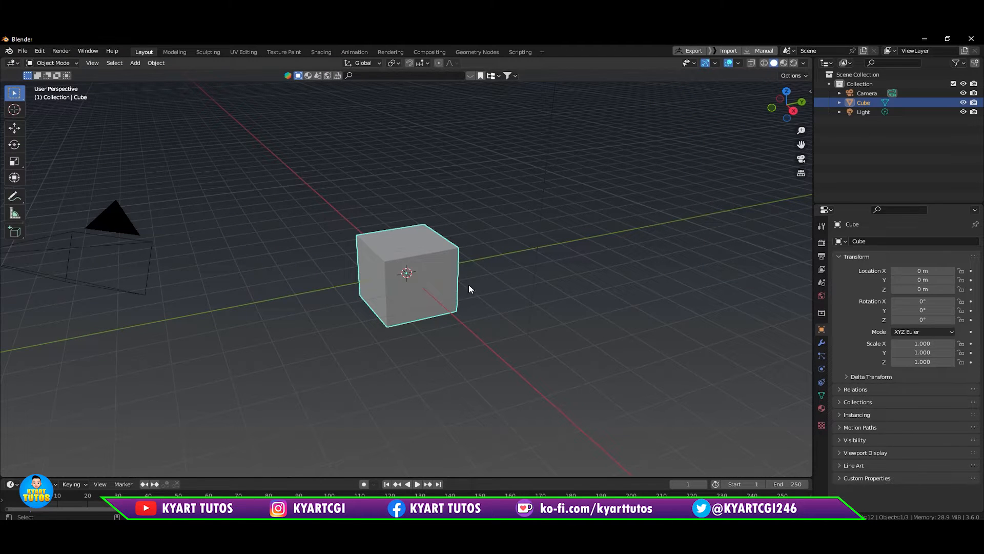
scroll(487, 286, "down", 2)
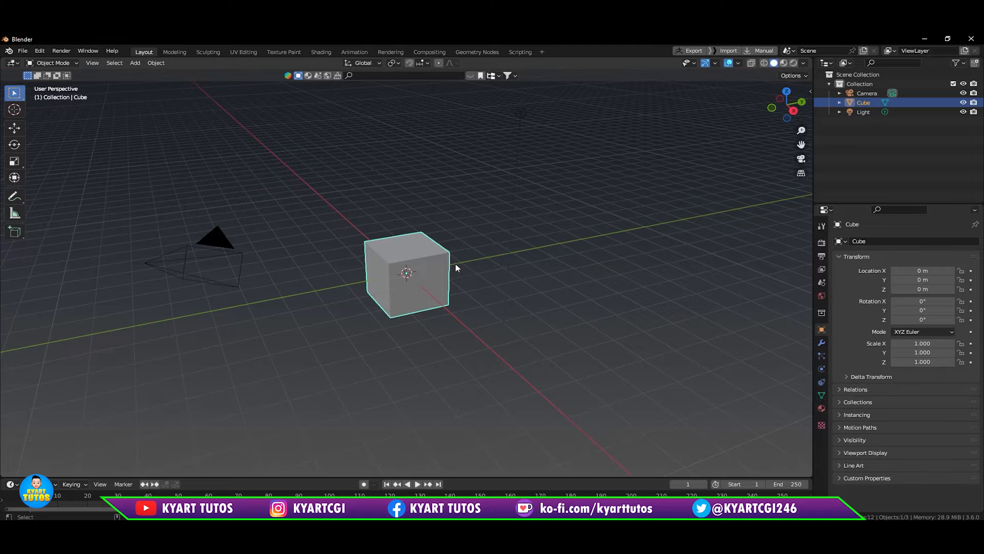
key("Delete")
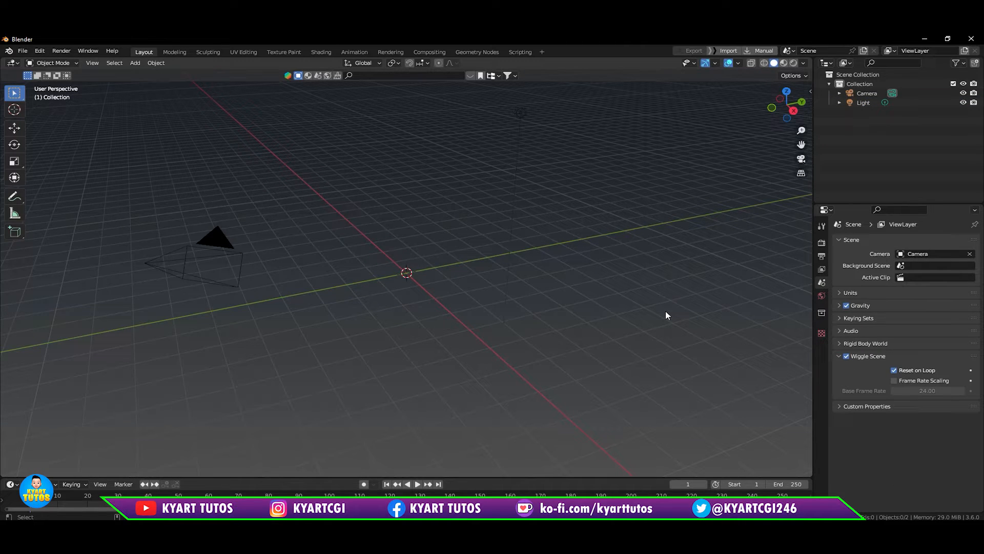
- Create a new GeoTracker and load the desk footage as its clip
key("n")
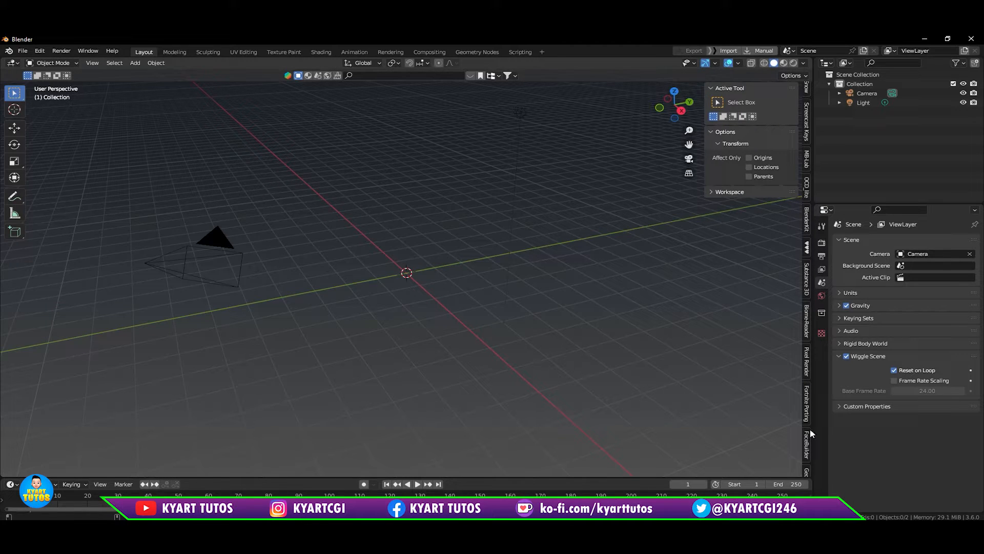
scroll(807, 435, "down", 3)
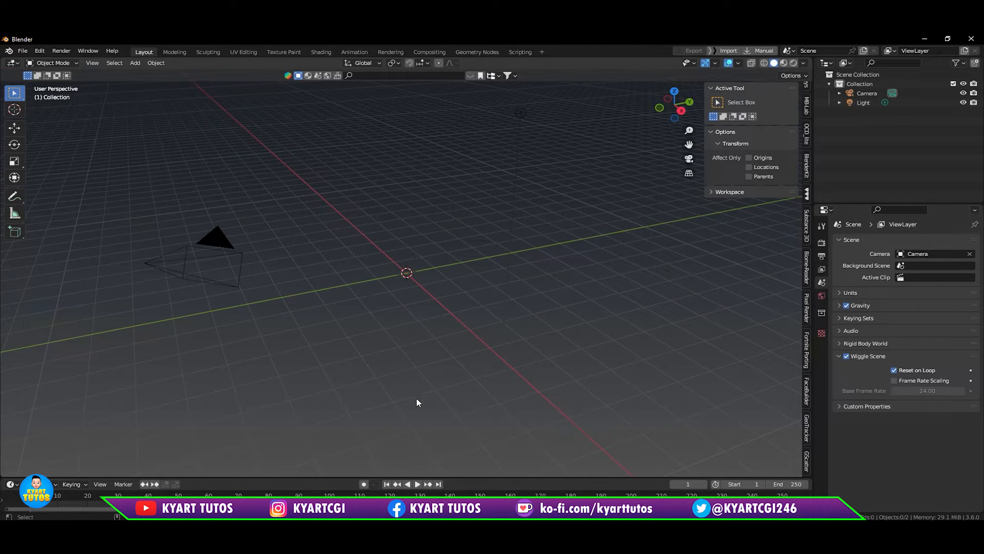
left_click(806, 431)
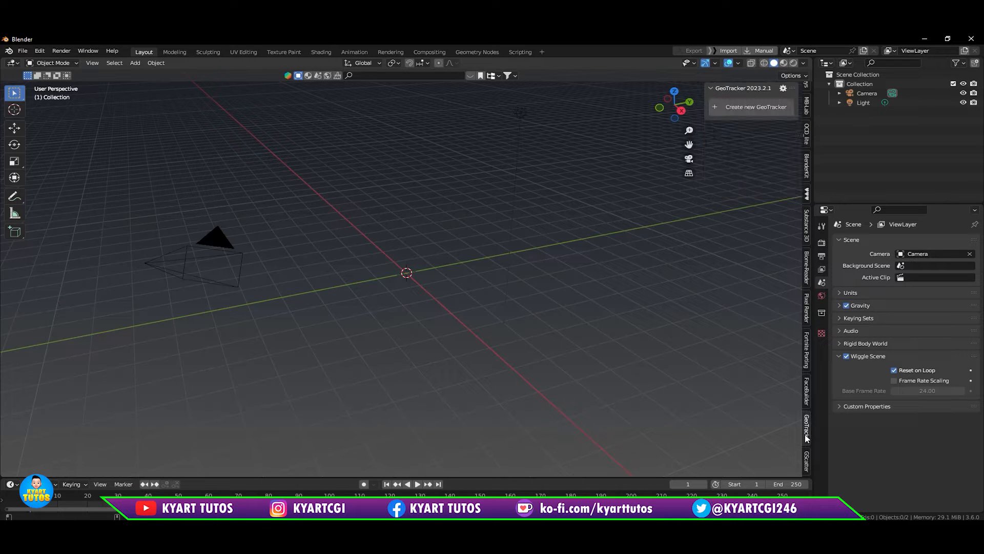
left_click(740, 110)
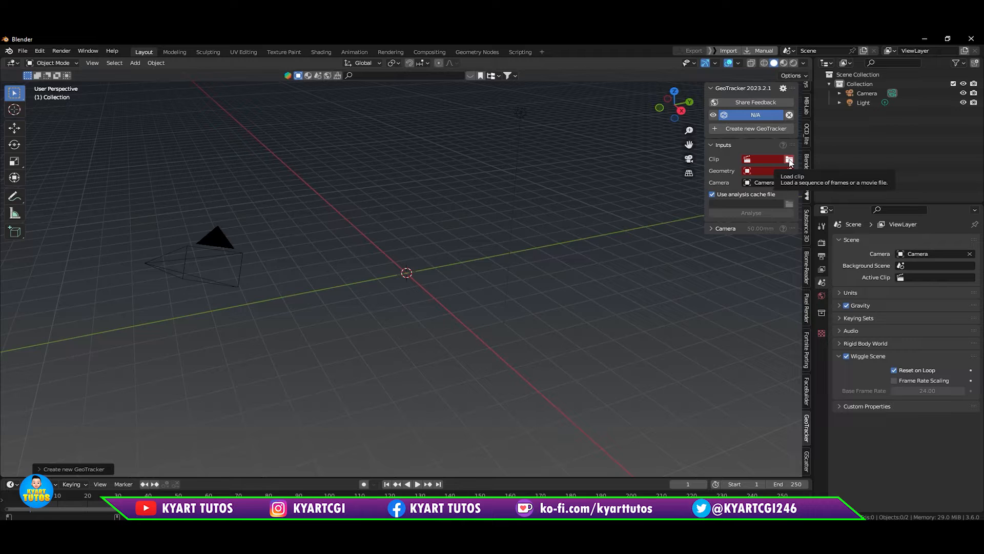
left_click(789, 160)
left_click(718, 398)
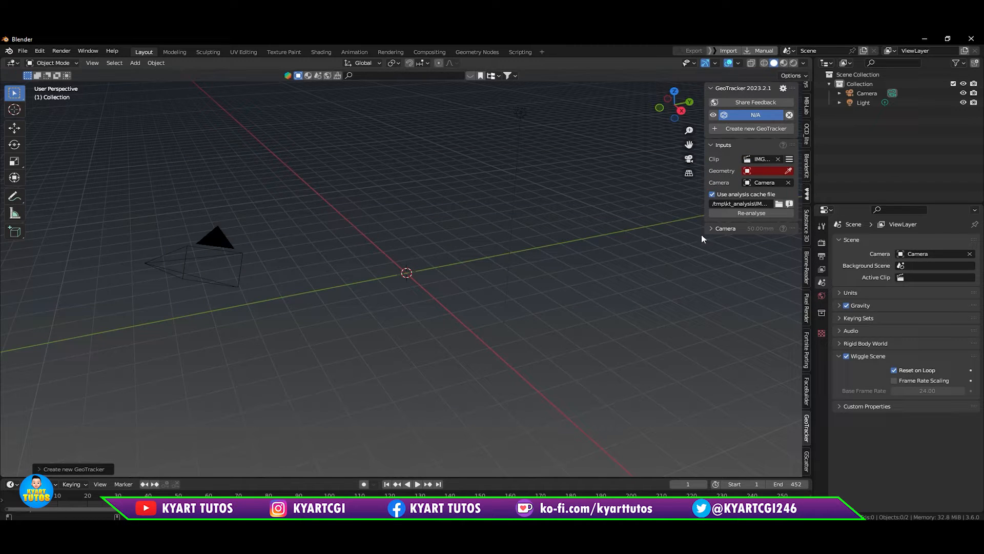
- Re-analyse the loaded clip from frame 1 to 452, rebuilding the existing analysis file
left_click(763, 214)
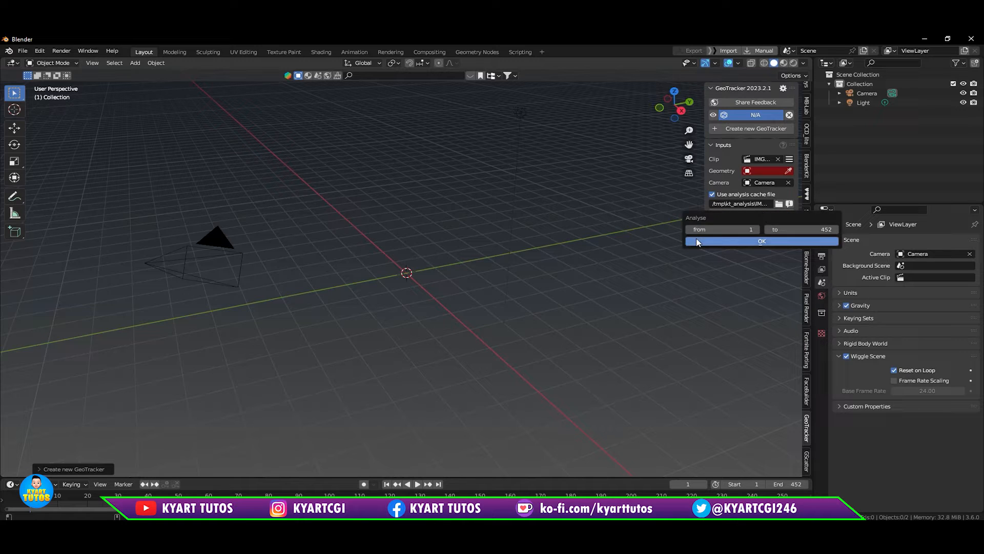
left_click(769, 243)
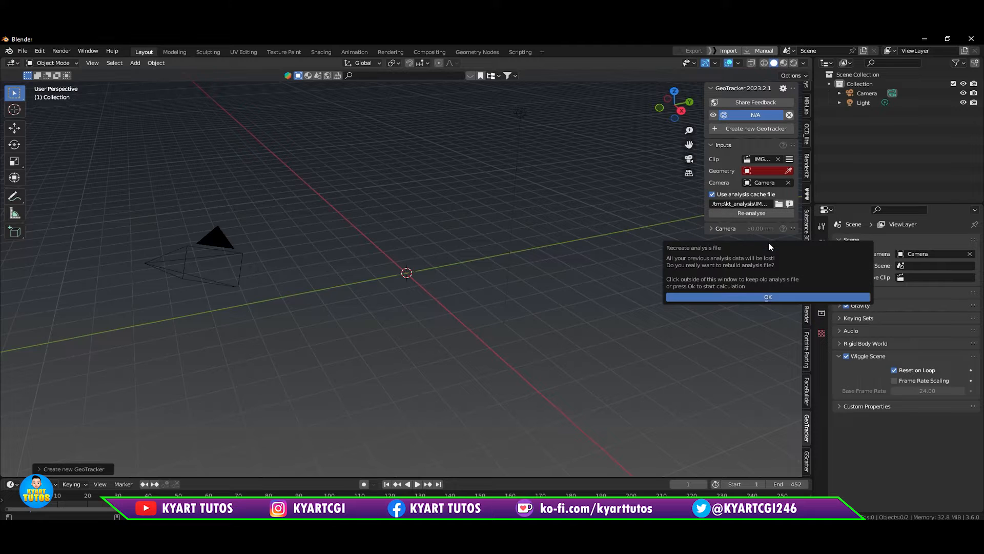
left_click(774, 297)
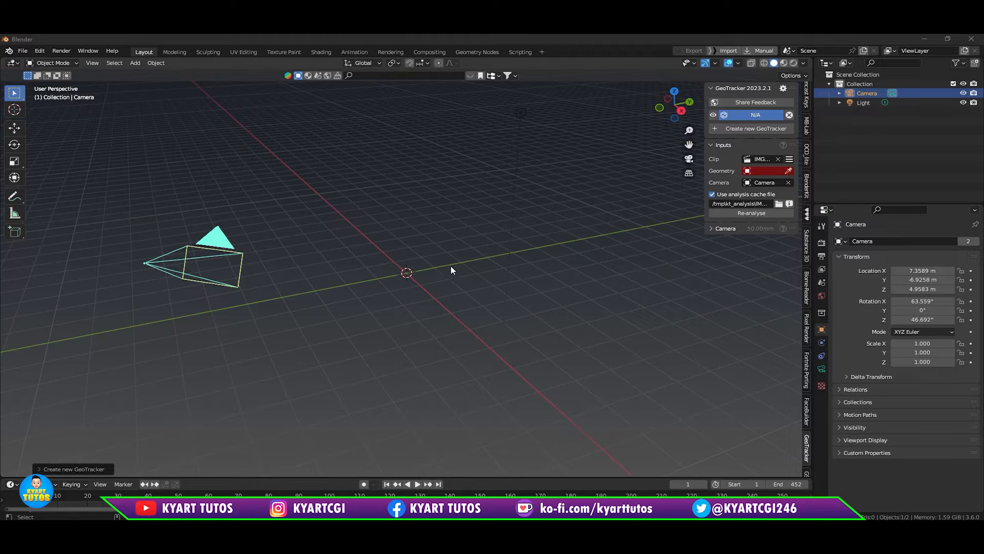
- Add a plane mesh at the origin and assign it as the GeoTracker's geometry
scroll(428, 313, "up", 2)
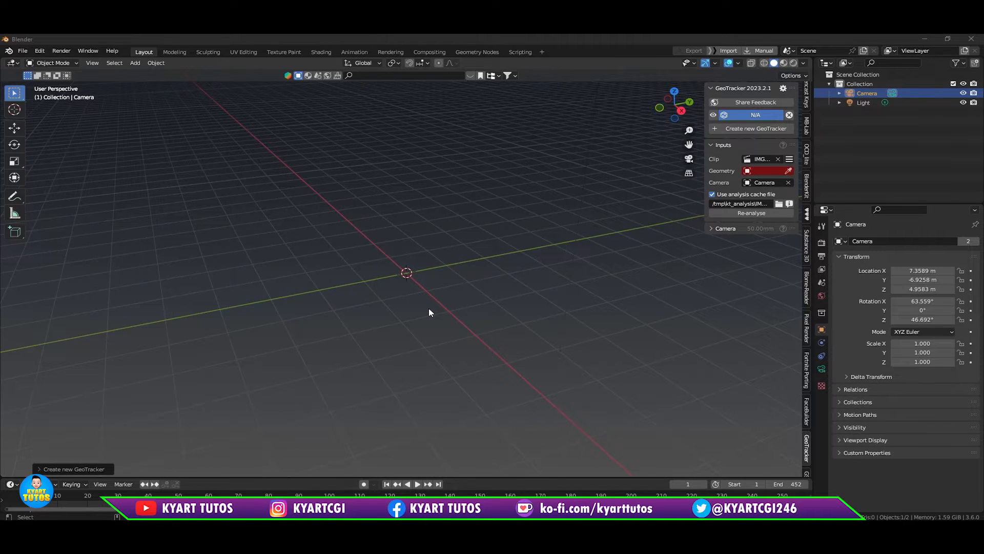
scroll(429, 313, "down", 2)
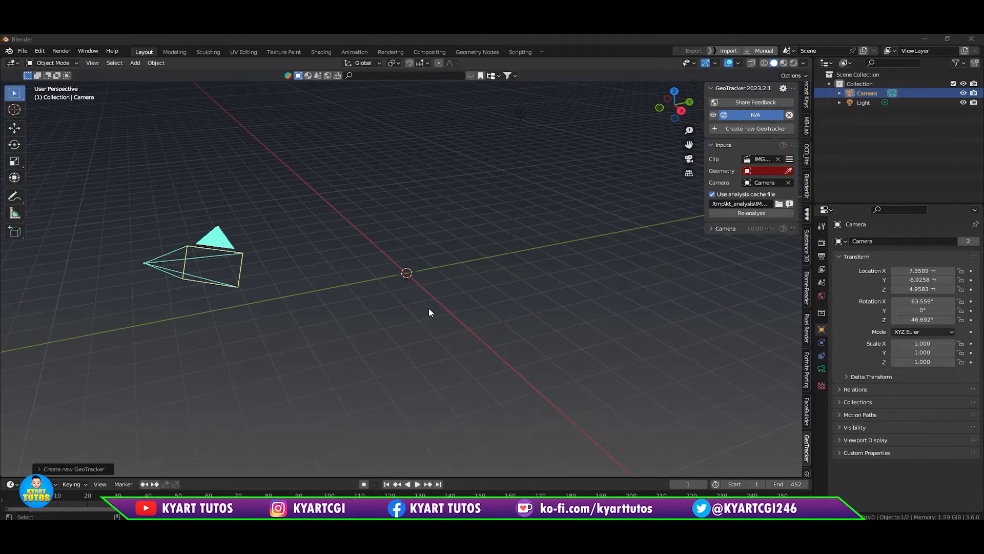
left_click(420, 269)
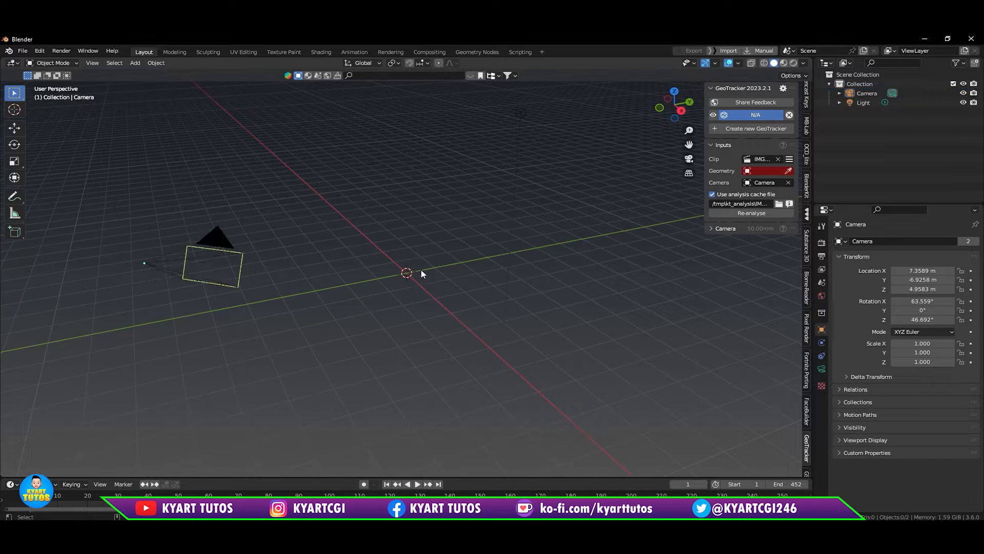
key("shift+a")
mouse_move(421, 274)
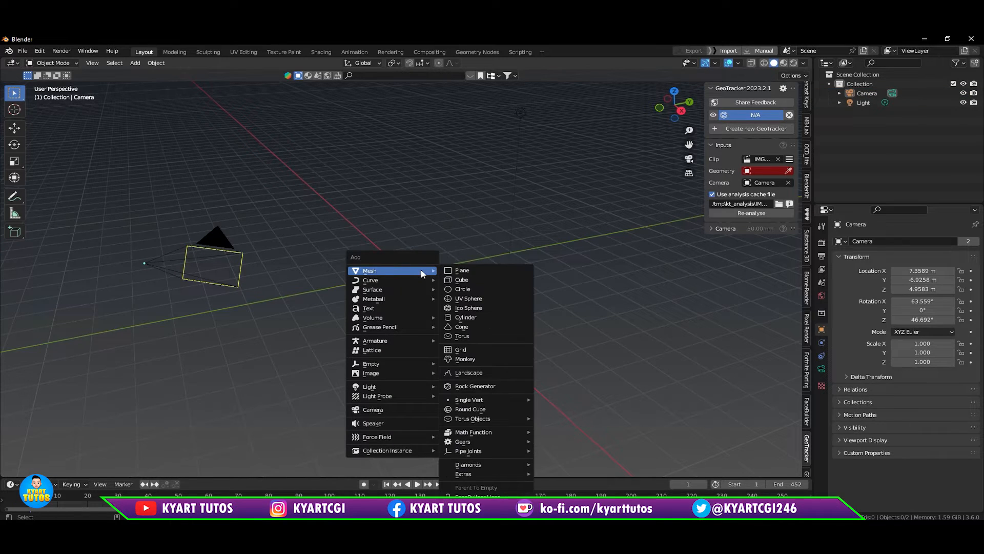
left_click(474, 271)
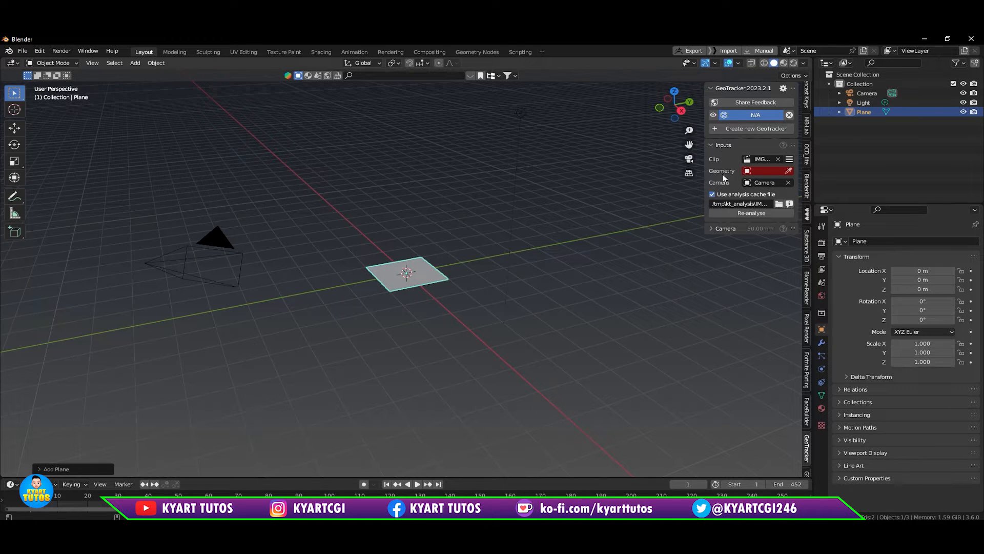
left_click(788, 171)
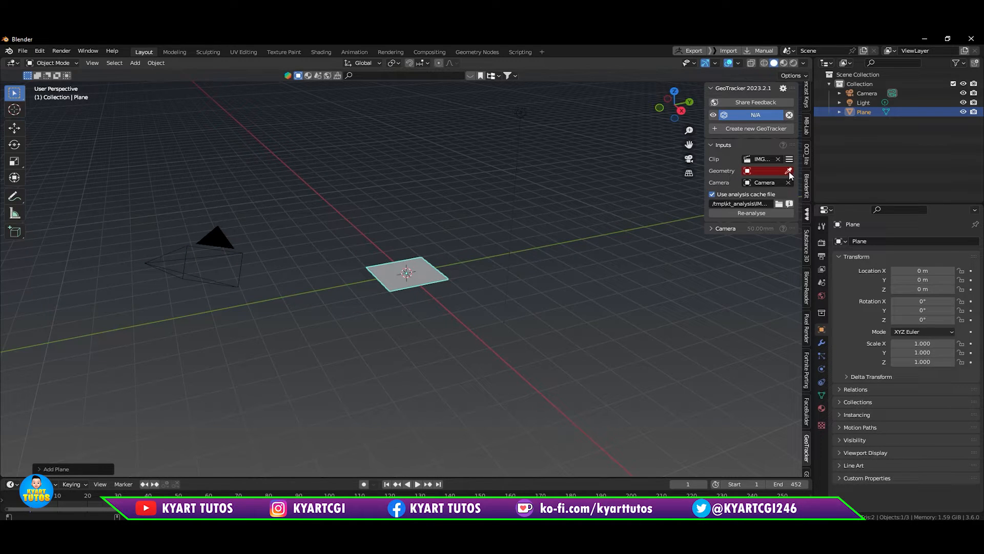
left_click(428, 277)
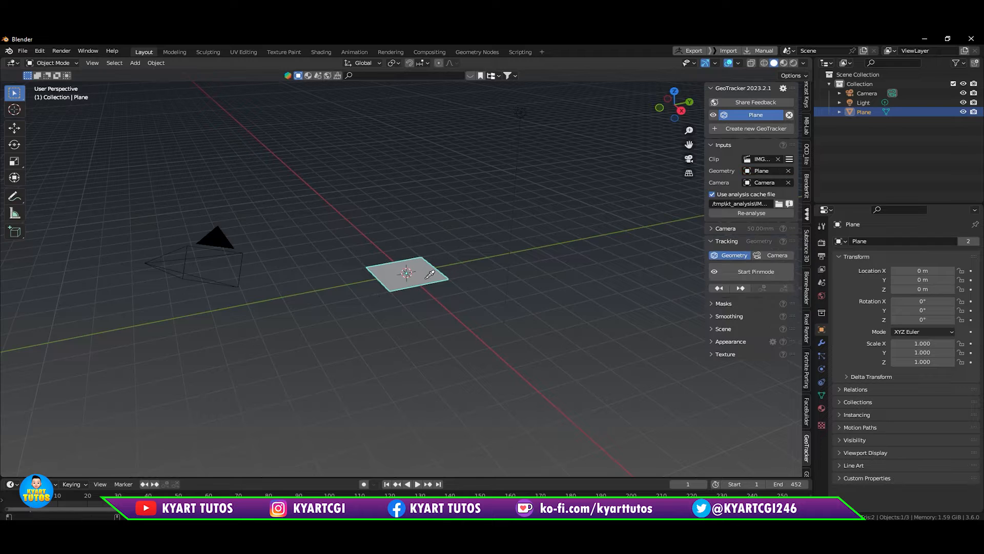
- Start Pinmode and set the wireframe opacity to 1.00 in the GeoTracker's appearance settings
left_click(744, 272)
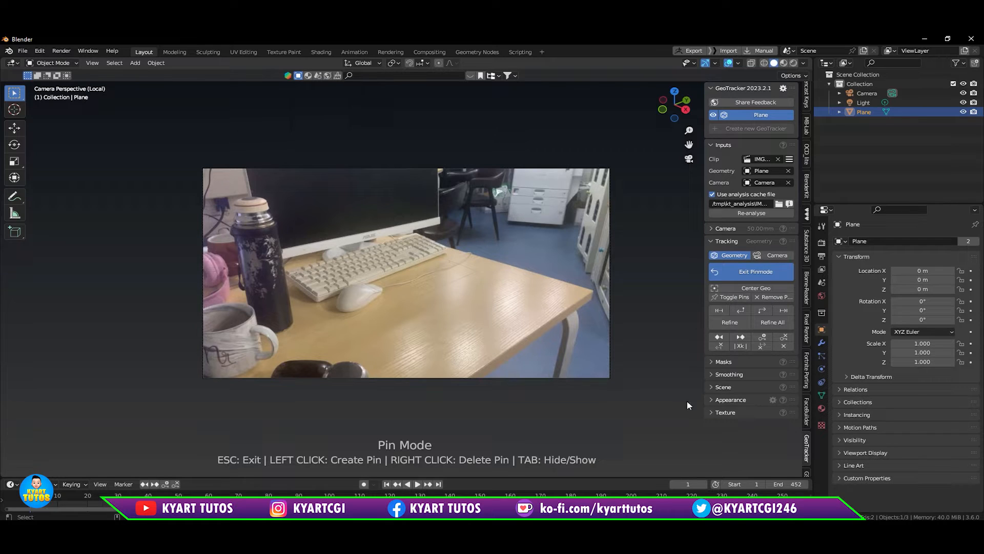
left_click(723, 400)
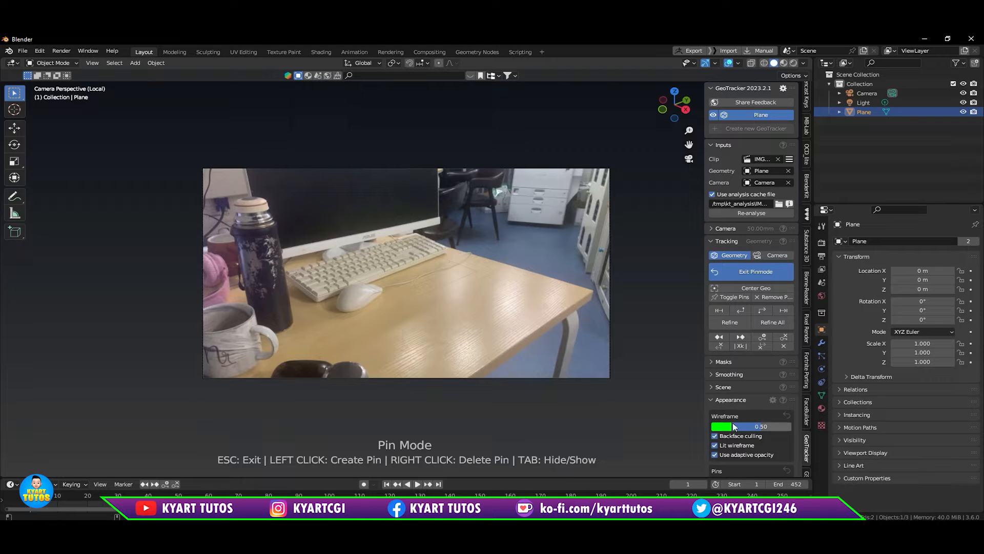
left_click_drag(734, 425, 792, 425)
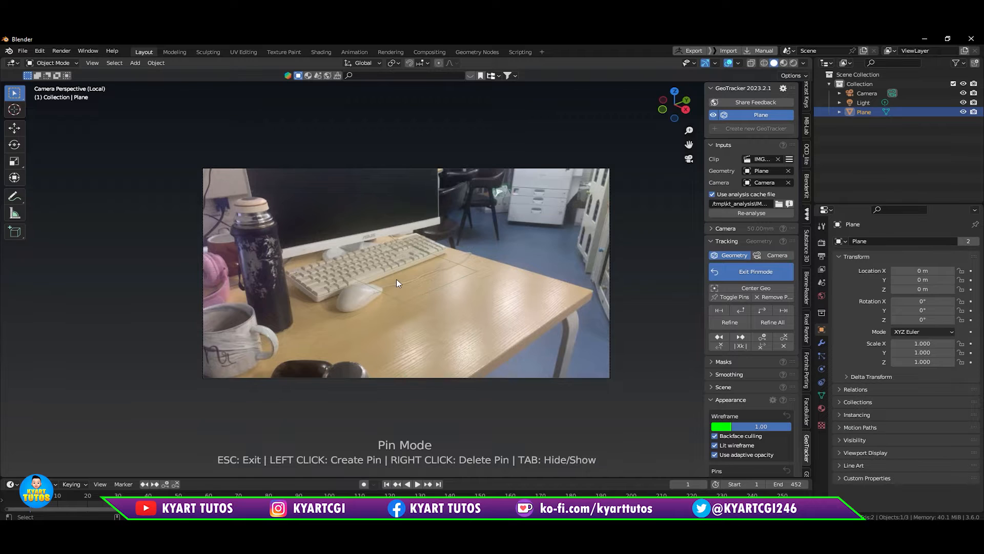
- Move the plane onto the desk's empty area with a centre pin, and pin two corners to the desk's front edge and outer corner
scroll(395, 279, "up", 3)
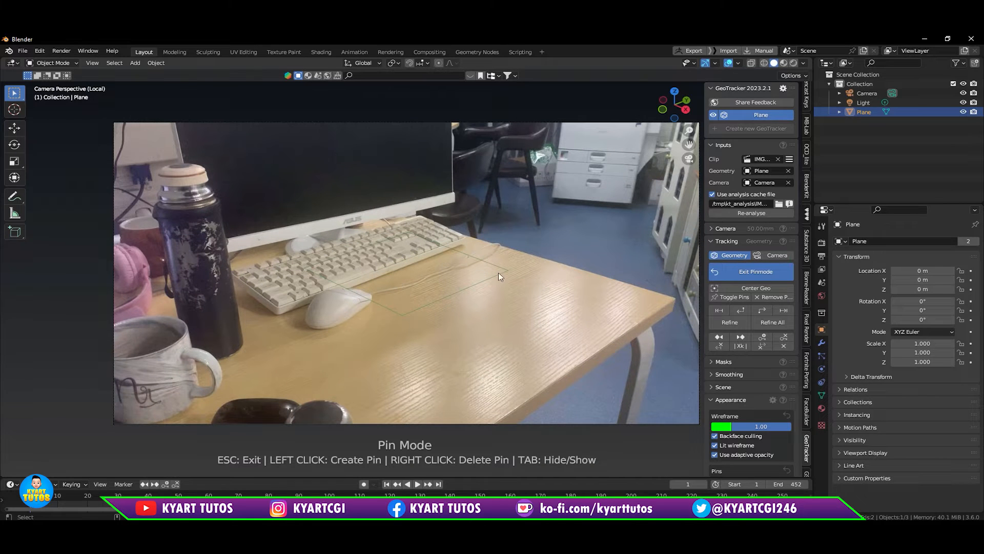
left_click_drag(407, 268, 515, 305)
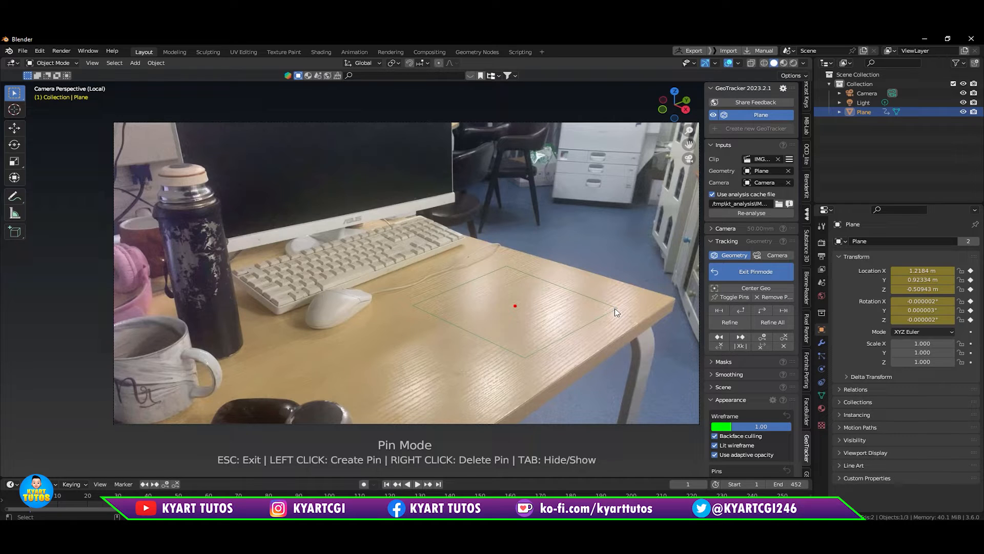
left_click_drag(616, 312, 632, 306)
left_click_drag(530, 365, 540, 384)
left_click_drag(638, 305, 676, 299)
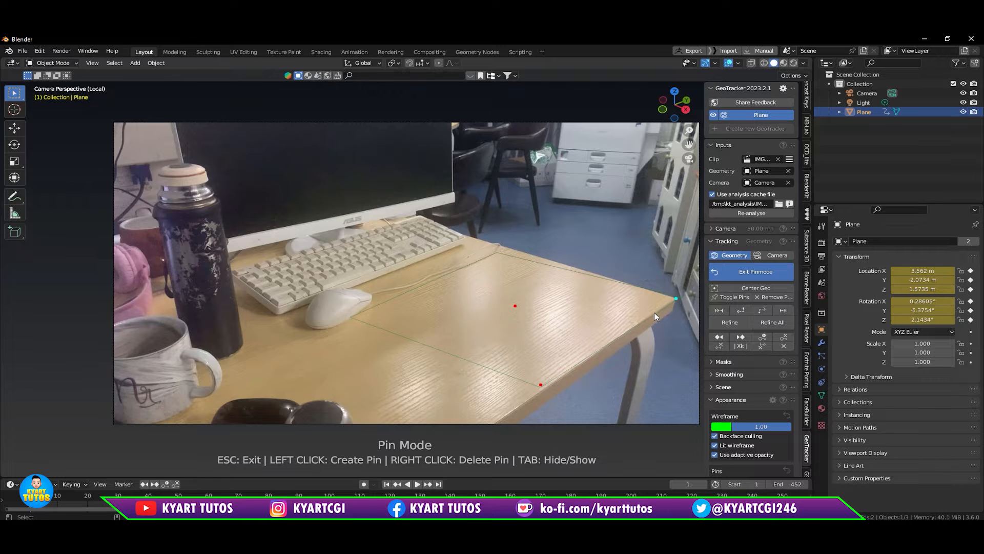
- Pin the plane's back corner to the desk's rear edge by the mouse cable, and readjust the outer-corner and front-edge pins
scroll(654, 316, "up", 2)
middle_click_drag(627, 317, 531, 288, "shift")
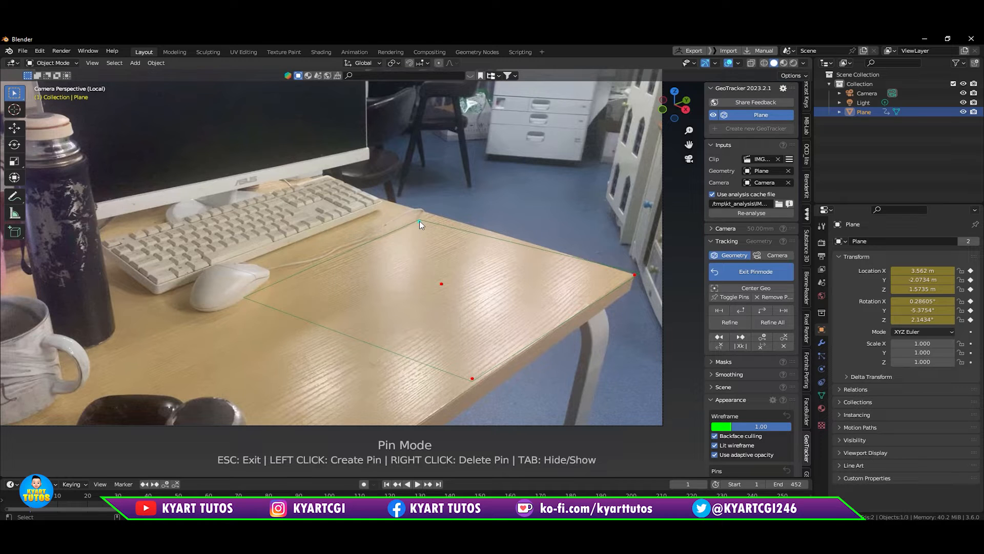
left_click_drag(419, 221, 434, 214)
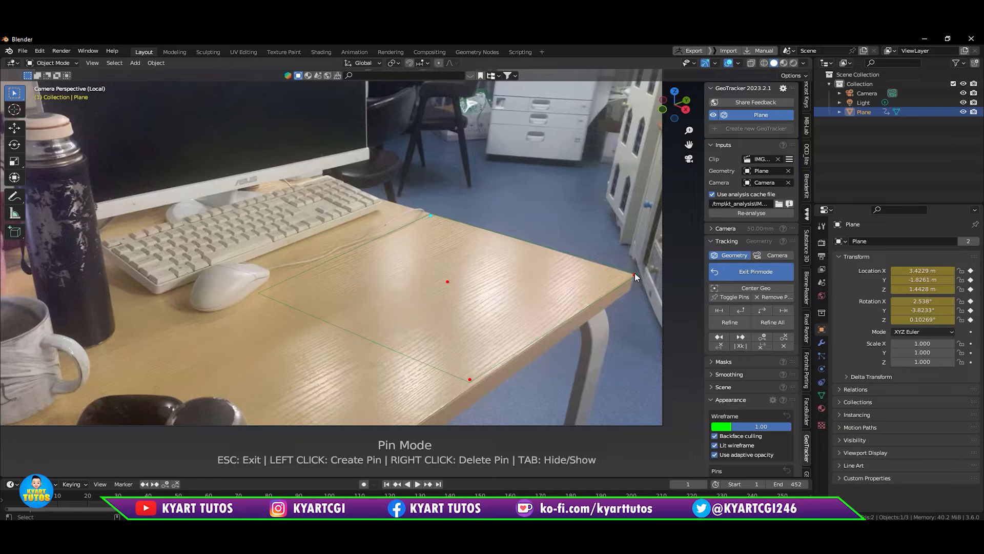
left_click_drag(634, 274, 632, 275)
left_click_drag(470, 377, 474, 381)
- Pin the plane's inner corner beside the mouse and readjust the outer-corner and back-corner pins to the desk edges
left_click_drag(262, 292, 275, 270)
left_click_drag(634, 274, 635, 272)
left_click_drag(431, 215, 429, 212)
left_click_drag(632, 276, 631, 275)
- Fine-tune the back-corner, mouse-side and outer-corner pins so the plane's outline follows the desk edges precisely
scroll(442, 208, "up", 3)
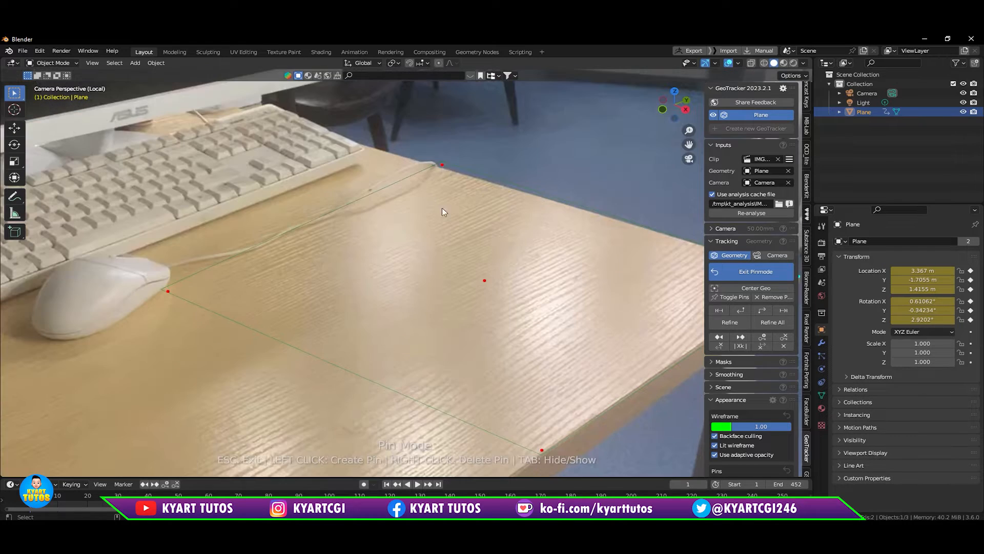
left_click_drag(446, 166, 437, 166)
left_click_drag(167, 291, 160, 288)
scroll(549, 372, "down", 2)
scroll(549, 372, "up", 1)
middle_click_drag(661, 302, 535, 294, "shift")
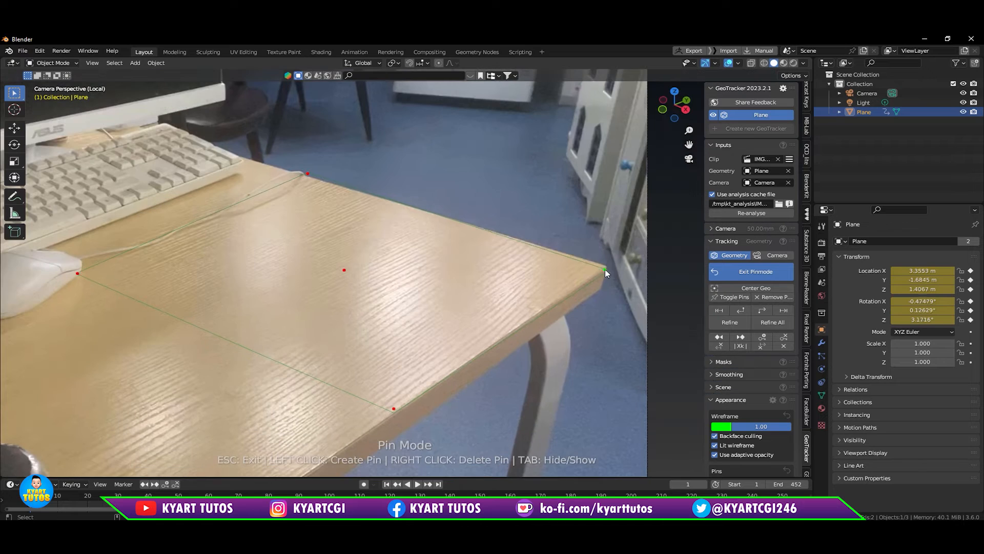
left_click_drag(604, 269, 606, 267)
left_click_drag(306, 173, 305, 173)
scroll(306, 173, "down", 1)
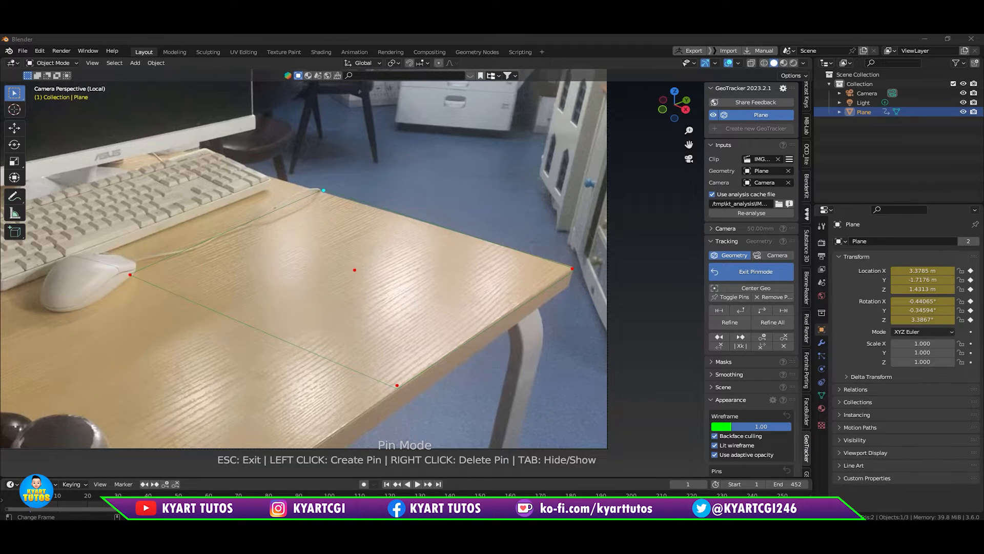
- Track the plane from frame 1 to the end of the clip and play back the result
scroll(528, 494, "down", 5)
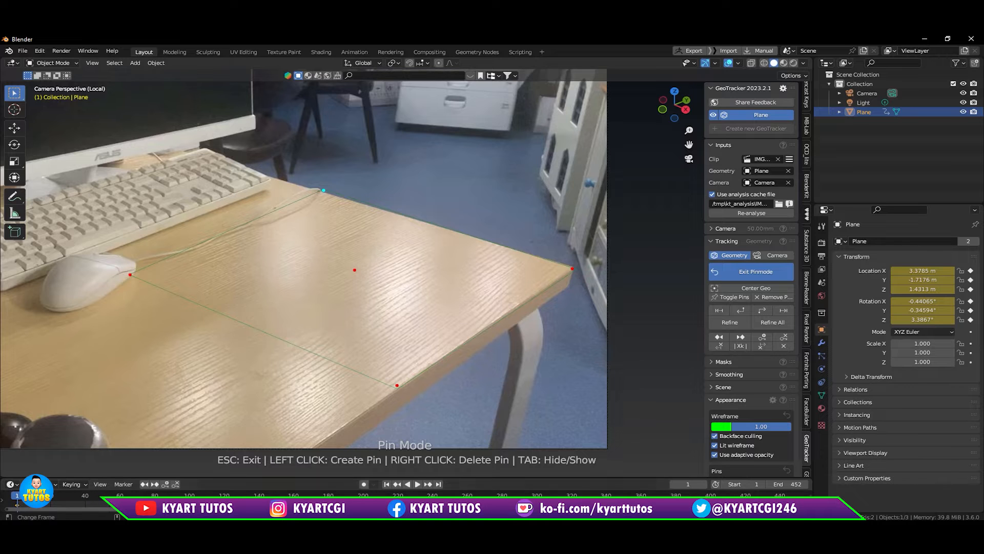
left_click(769, 313)
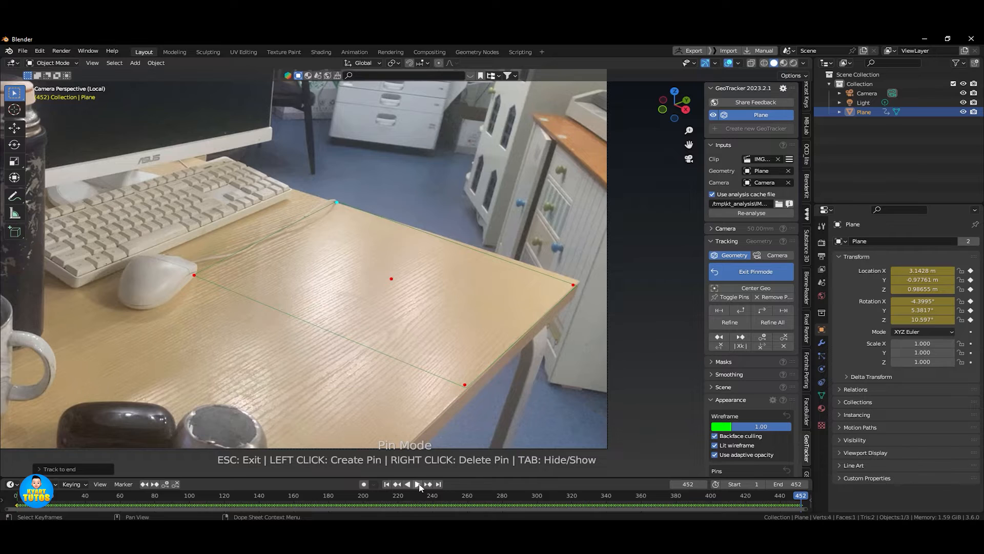
left_click(418, 484)
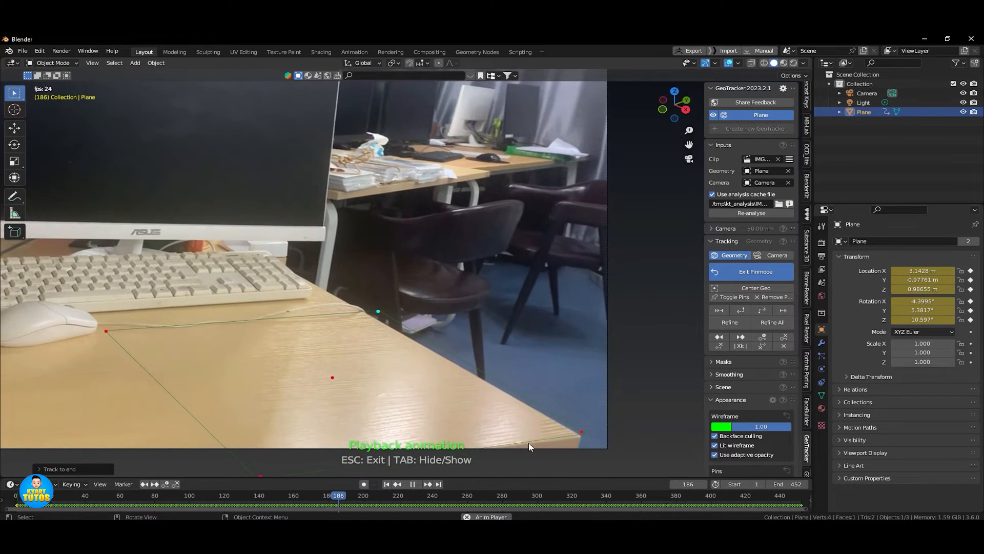
left_click(413, 483)
- At frame 234, correct the back-corner, outer-corner and mouse-side pins and refine the track
left_click_drag(373, 498, 423, 497)
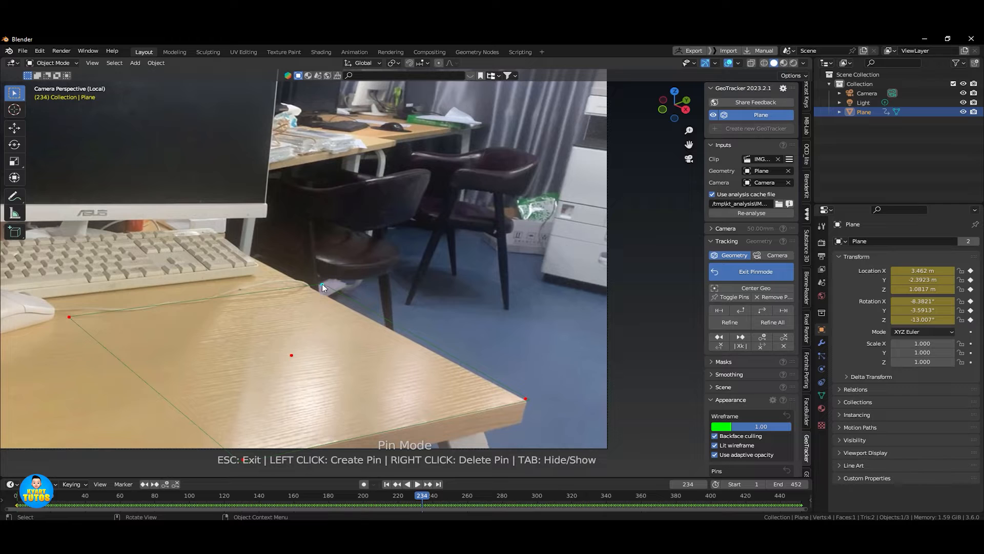
left_click_drag(322, 284, 311, 287)
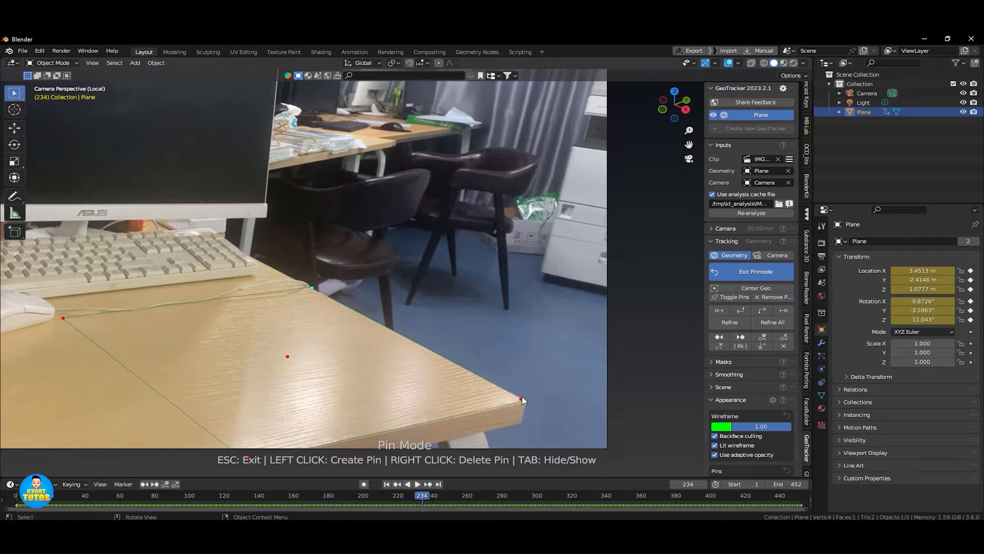
left_click_drag(522, 399, 527, 400)
left_click_drag(62, 316, 57, 316)
left_click(312, 288)
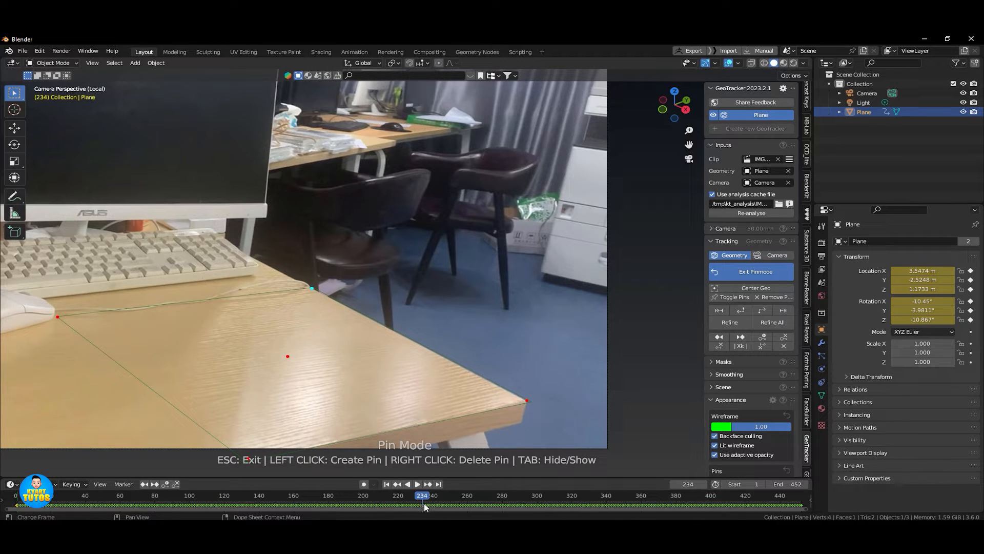
left_click(739, 322)
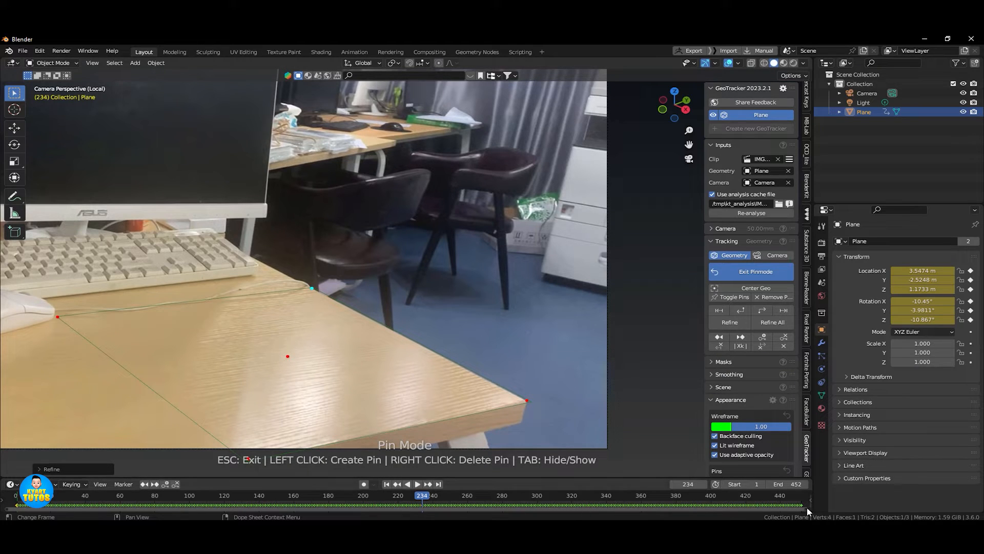
- At frame 349, move the outer-corner pin onto the desk's corner and refine the track
left_click_drag(807, 508, 827, 504)
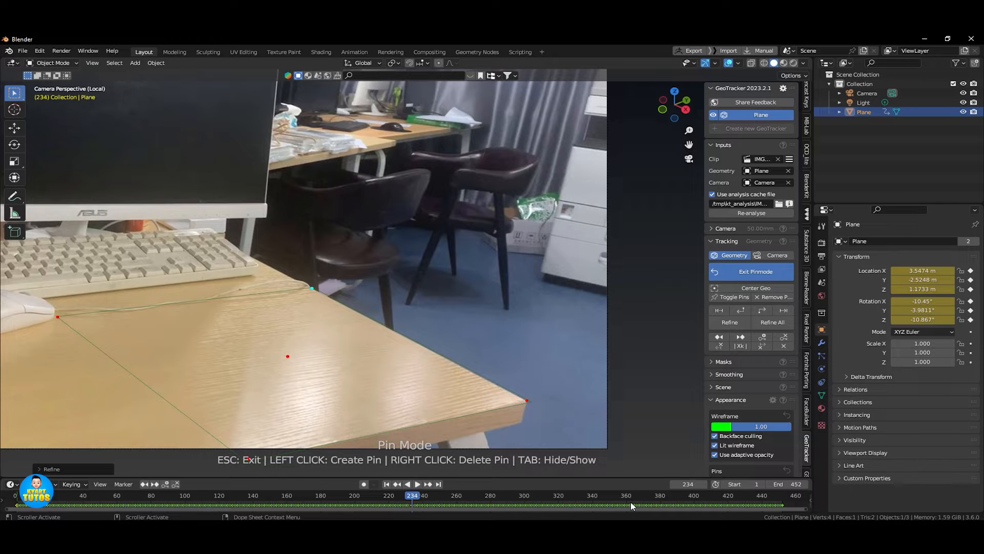
key("space")
left_click_drag(483, 495, 607, 495)
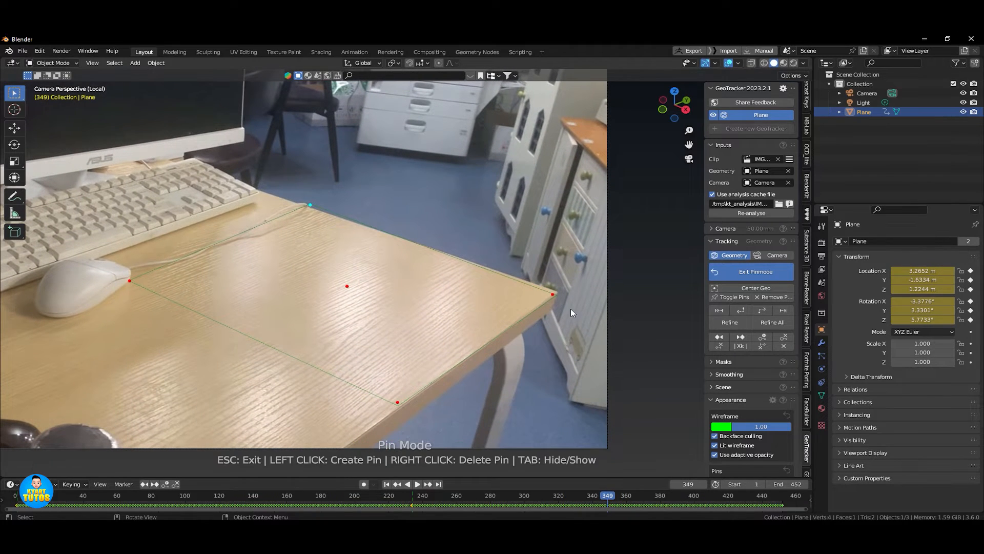
left_click_drag(553, 295, 556, 291)
left_click(734, 321)
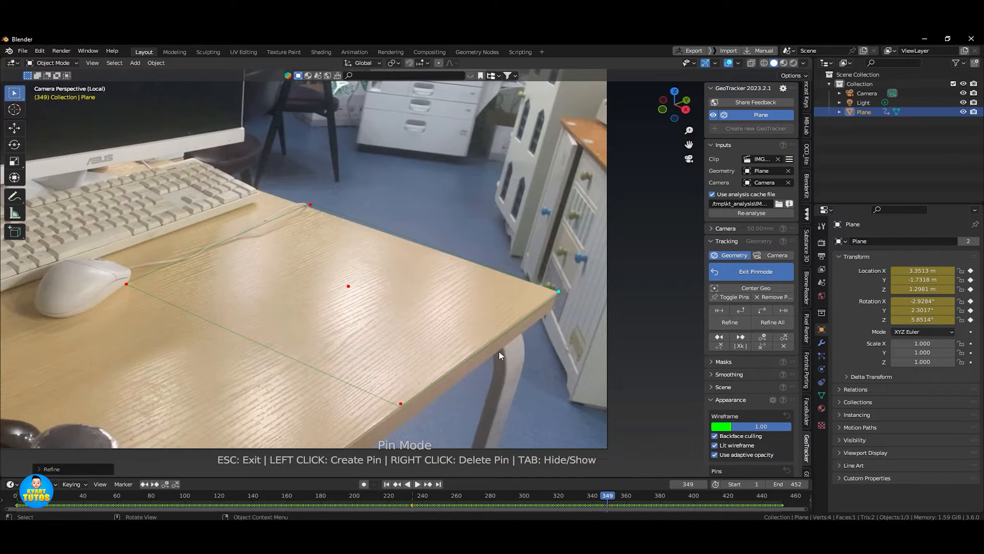
- Scrub back through the footage, correct the outer-corner pin at frame 277, and refine the track
left_click_drag(614, 499, 152, 514)
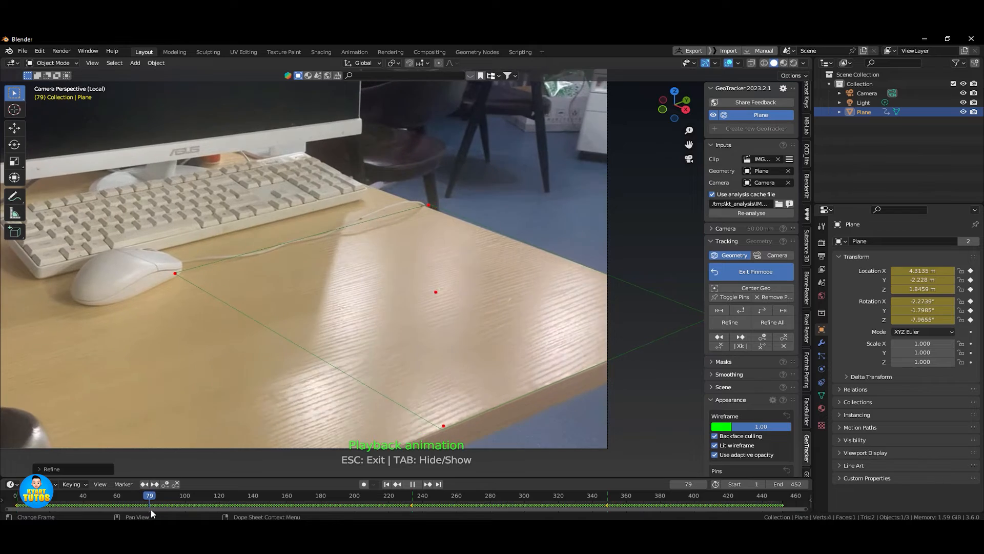
left_click_drag(237, 511, 486, 504)
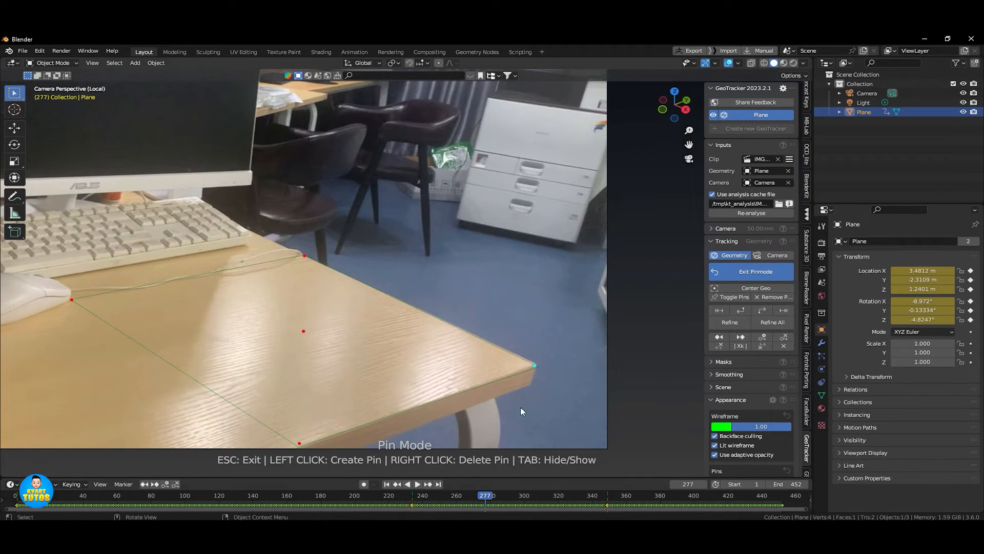
left_click_drag(534, 365, 535, 367)
left_click(729, 324)
- Check the plane's alignment at frame 452 and play back the refined track
left_click_drag(486, 501, 782, 501)
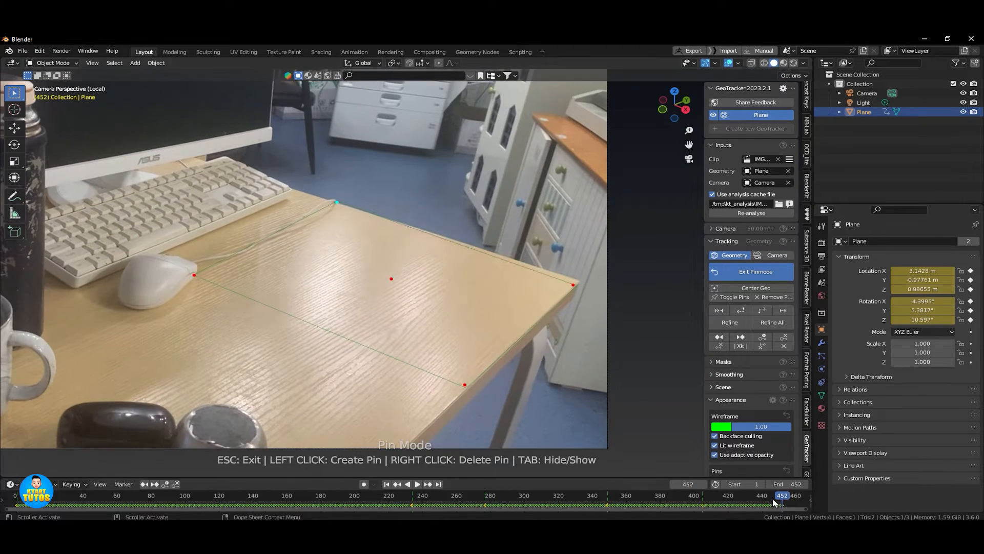
left_click(190, 276)
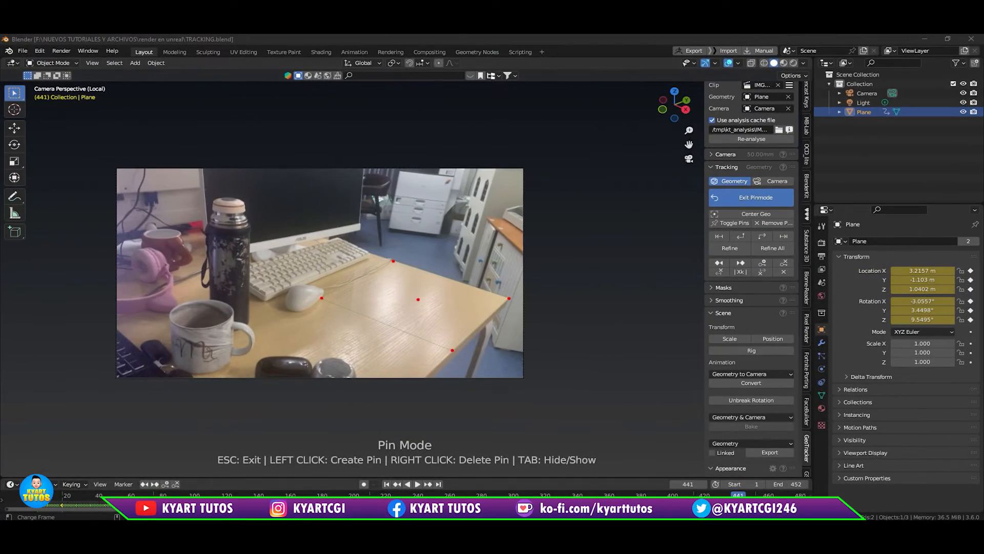
key("space")
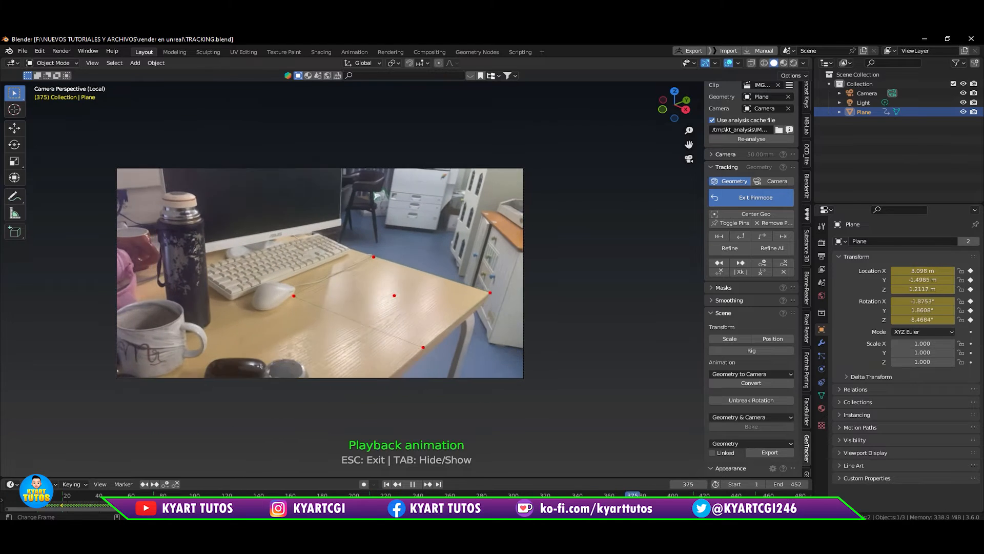
key("space")
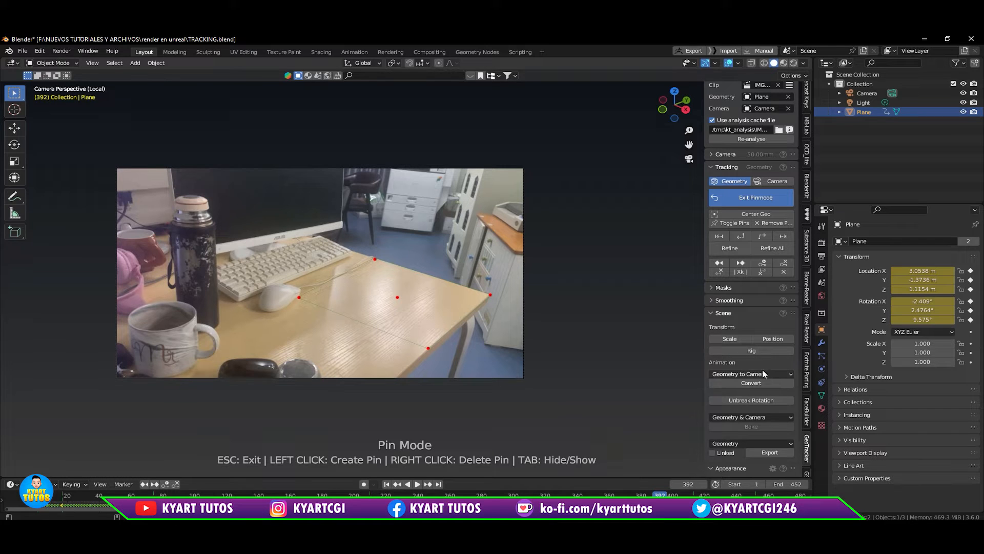
- At frame 350, reposition the tracked scene by Geometry using the World Origin preset
left_click(711, 313)
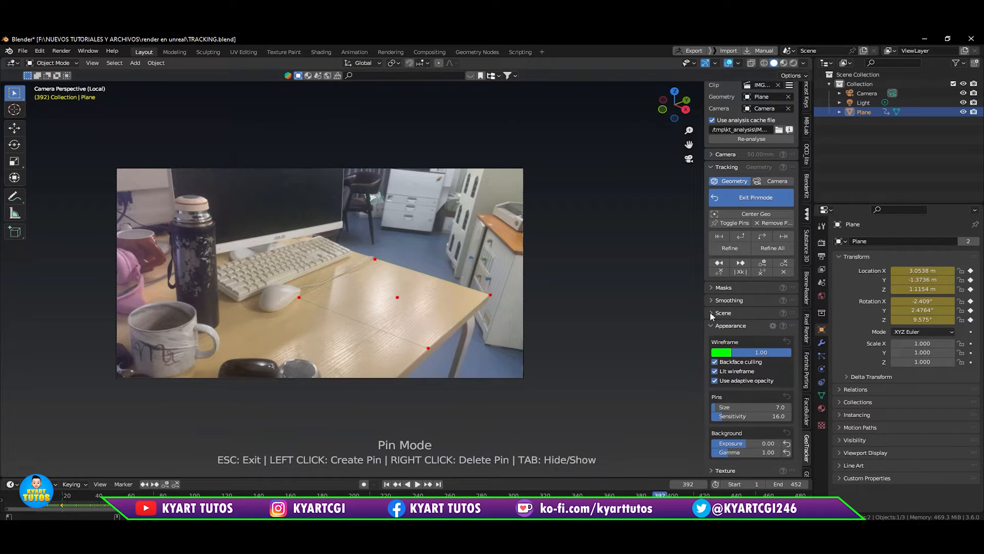
left_click(711, 314)
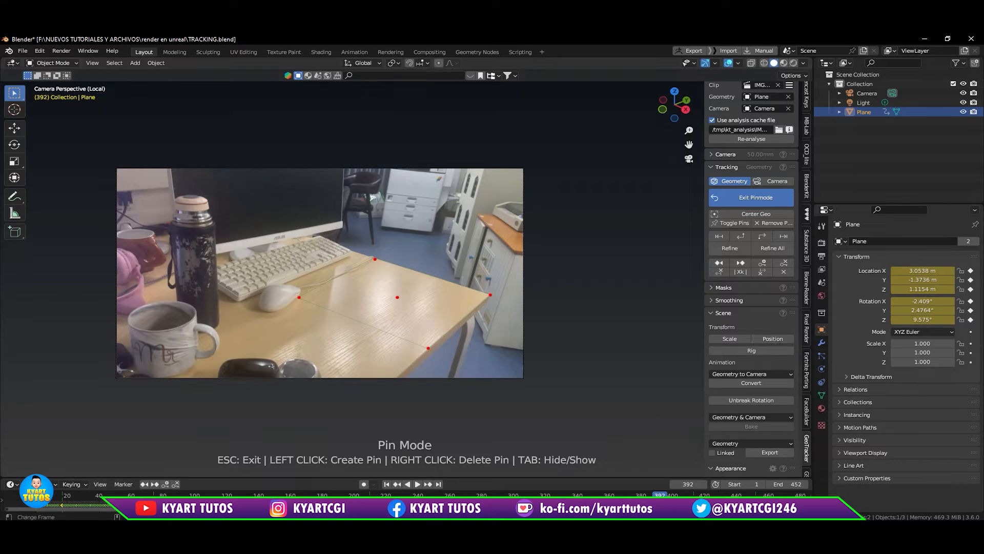
left_click_drag(660, 494, 594, 477)
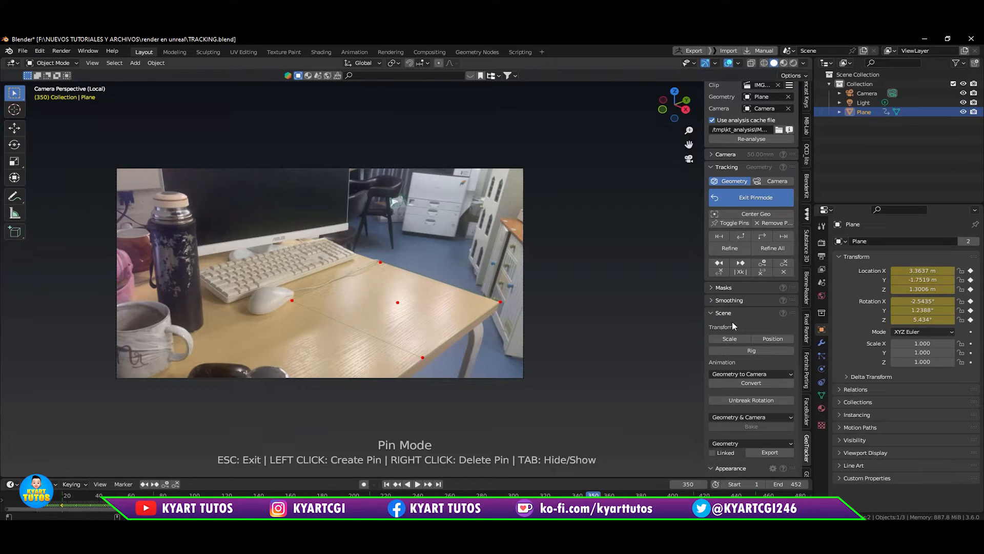
left_click(770, 340)
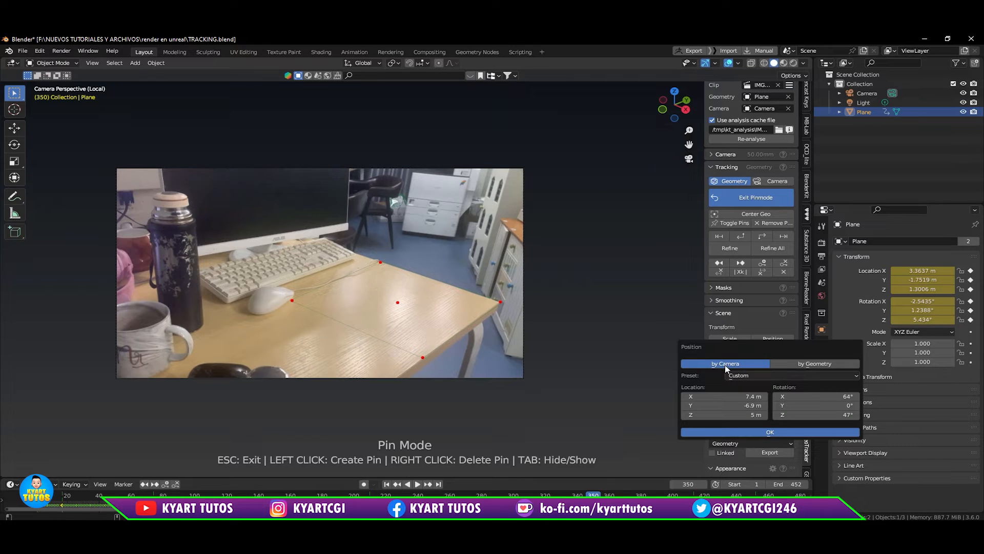
left_click(815, 362)
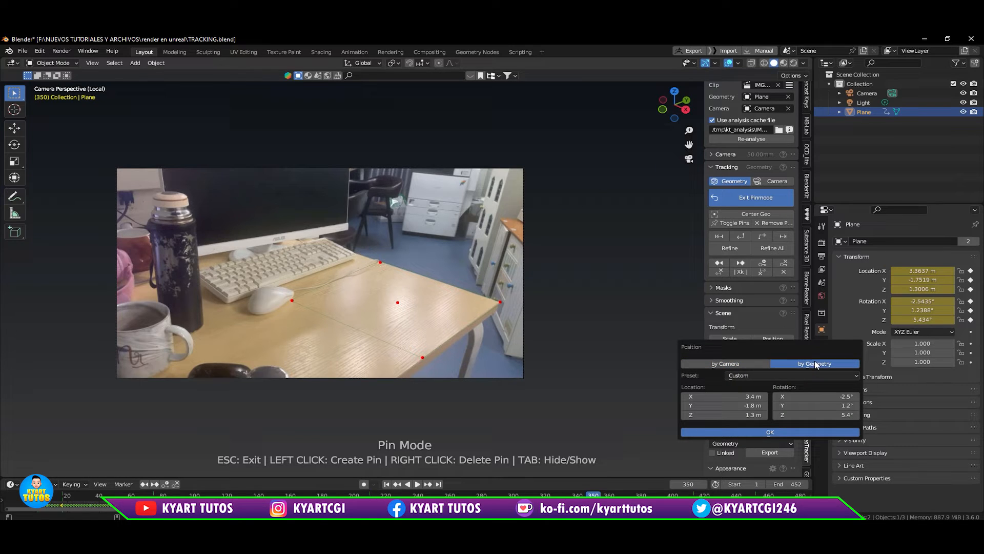
left_click(748, 378)
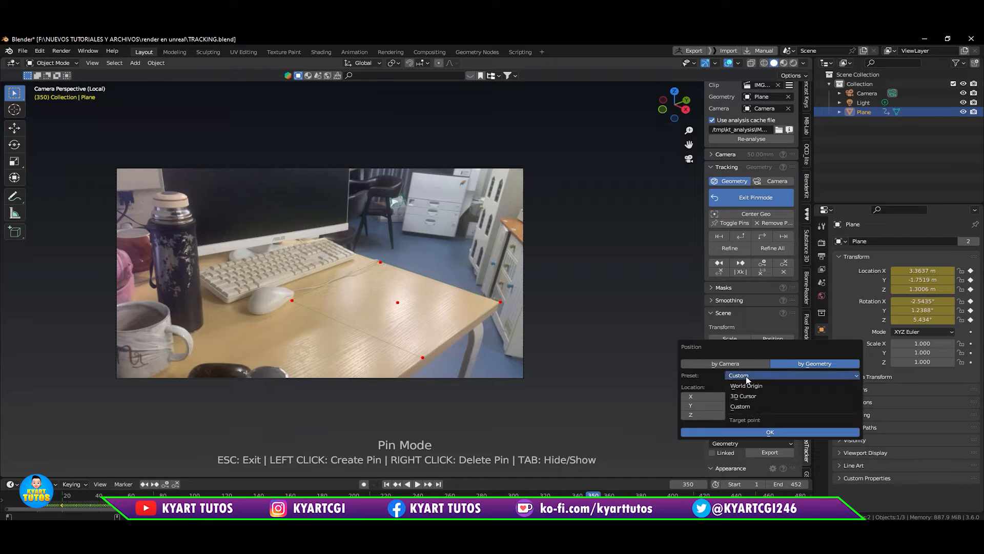
left_click(774, 386)
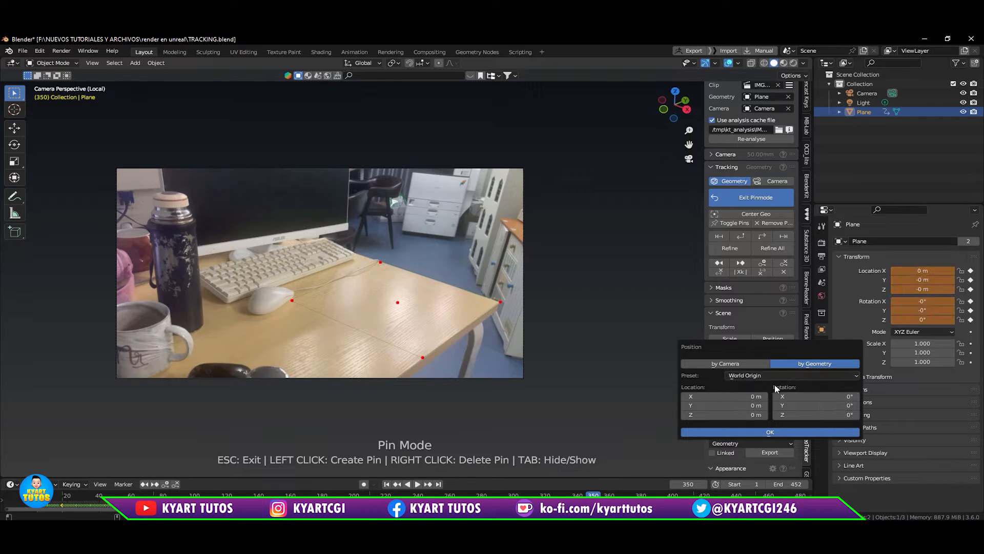
left_click(779, 432)
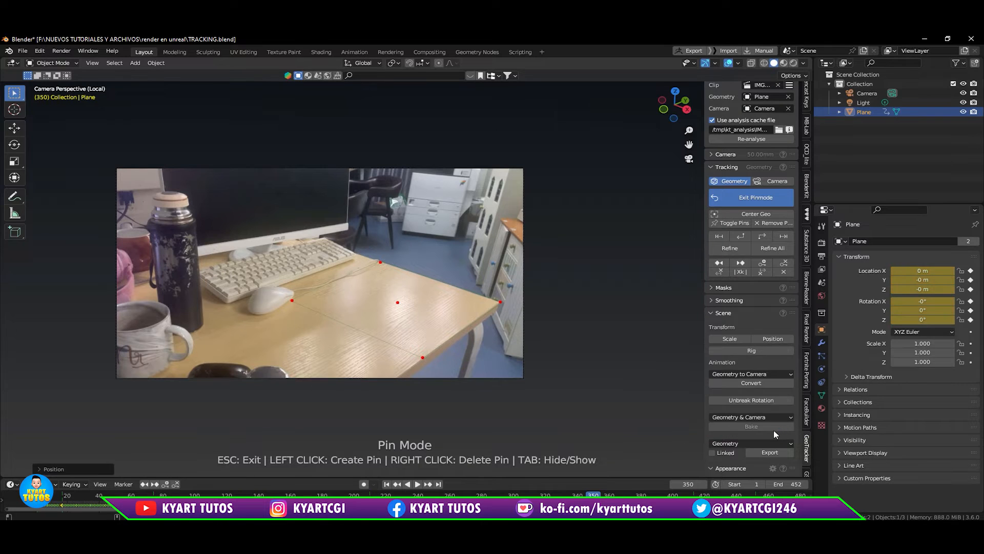
- Exit Pinmode, convert the tracking animation from Geometry to Camera, and play back the moving camera
left_click(740, 198)
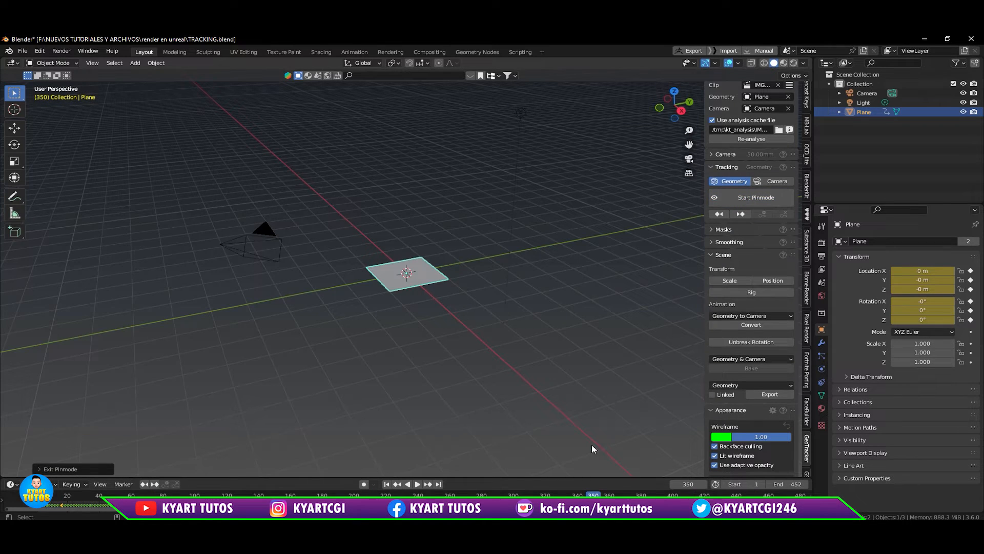
left_click(739, 324)
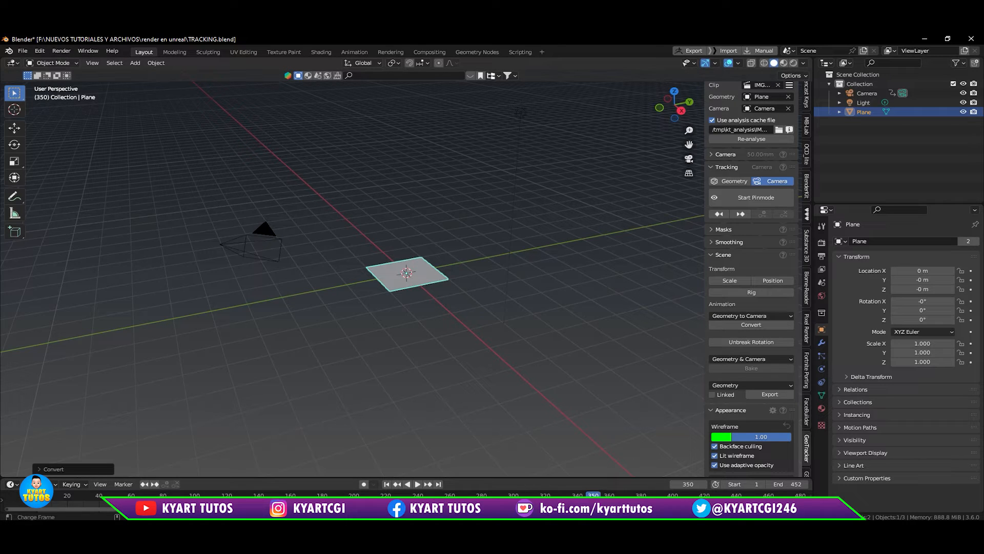
key("space")
key("Escape")
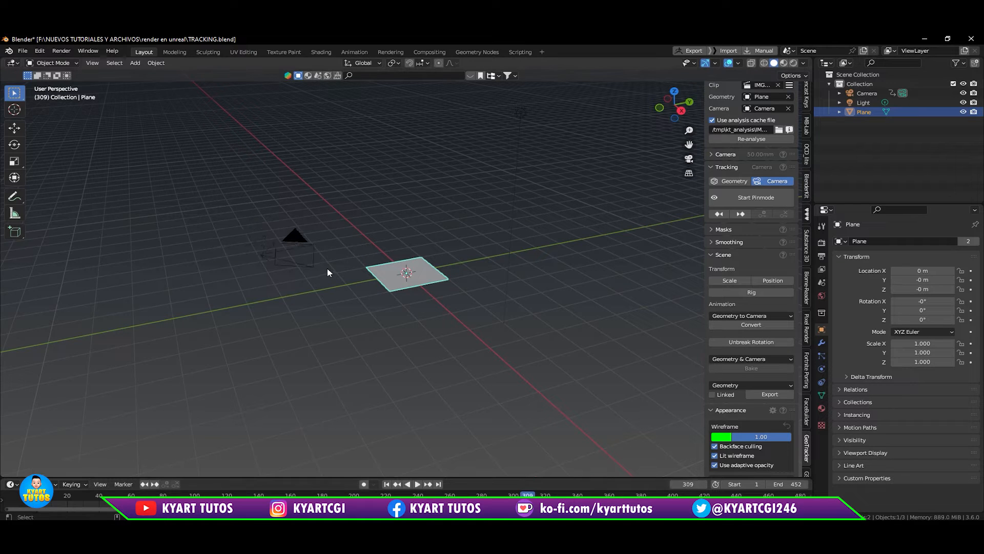
- Look through the camera and play the footage in reverse to check that the plane stays on the desk
key("KP_0")
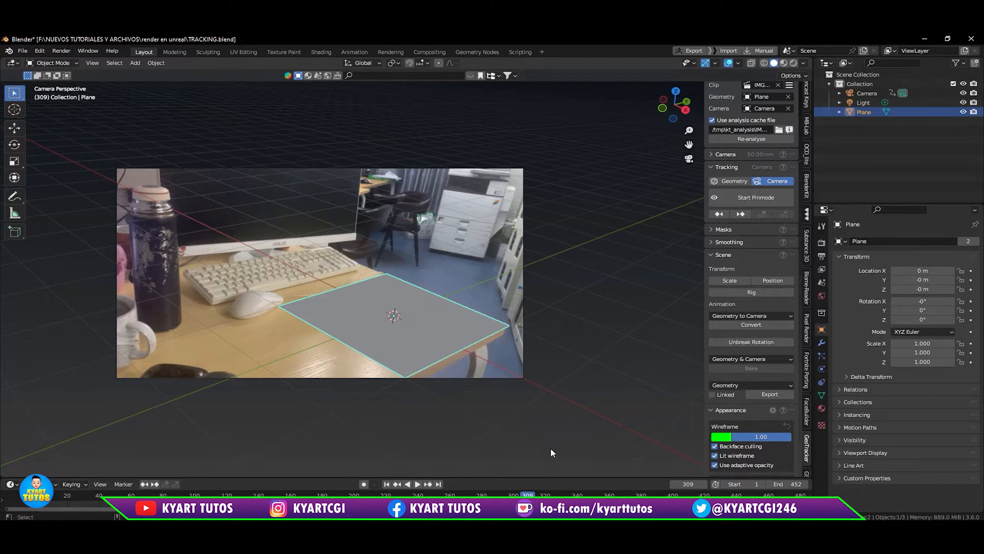
left_click(407, 484)
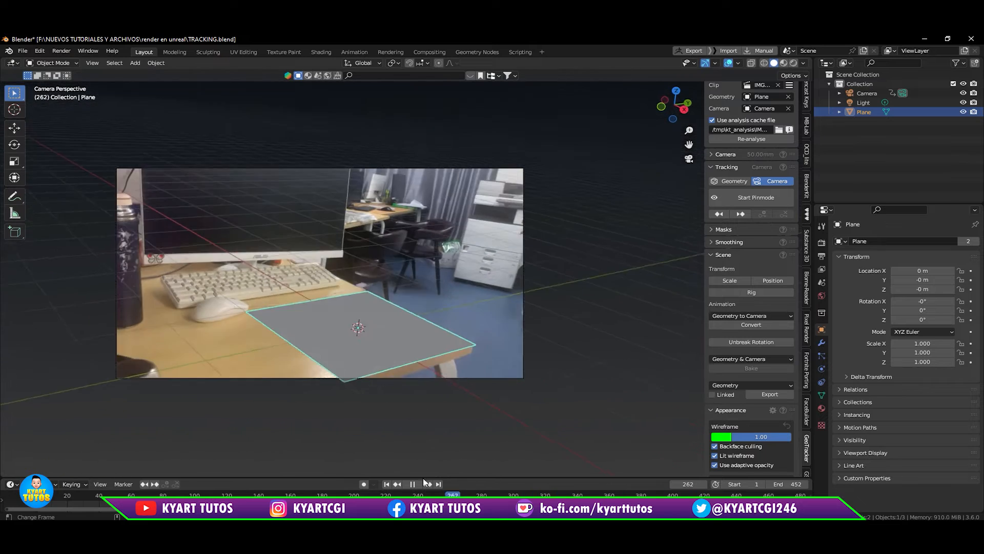
key("space")
key("KP_0")
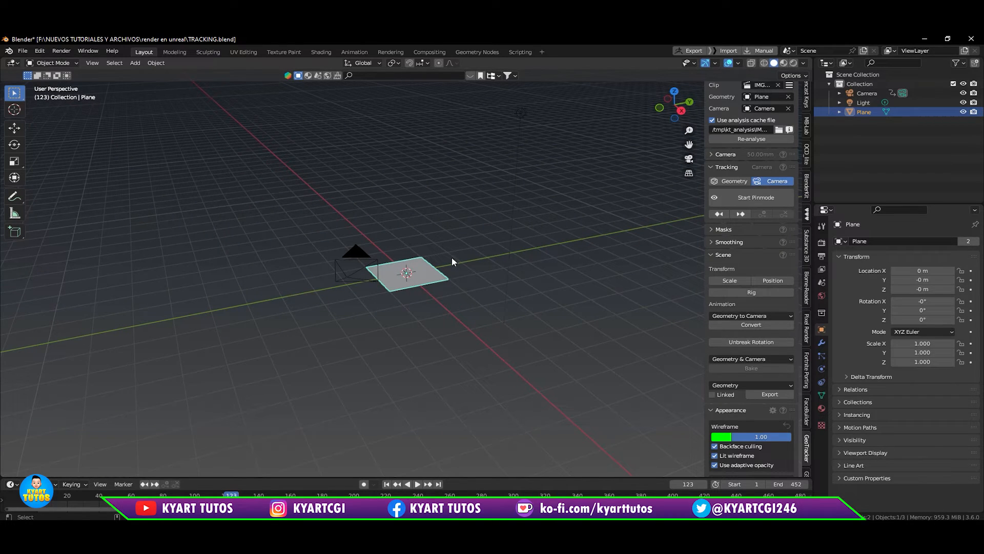
- Set the render engine to Cycles, save the file, and use GPU Compute as the render device
scroll(451, 256, "up", 5)
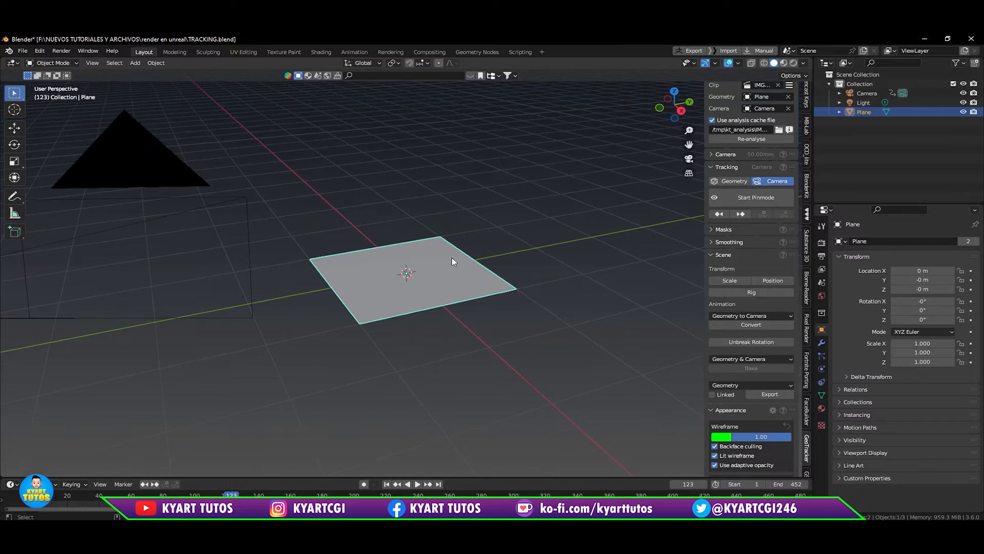
left_click(822, 243)
left_click(916, 241)
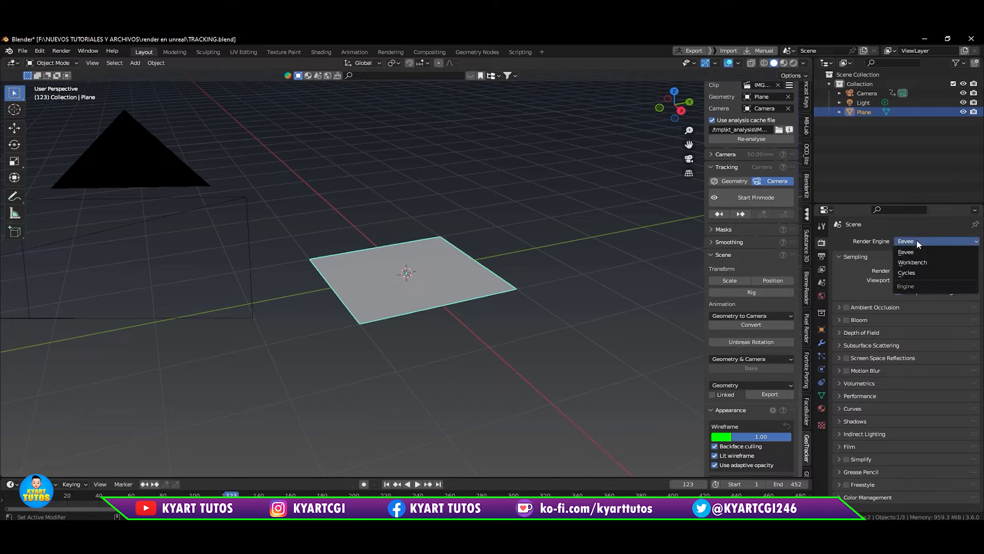
left_click(922, 273)
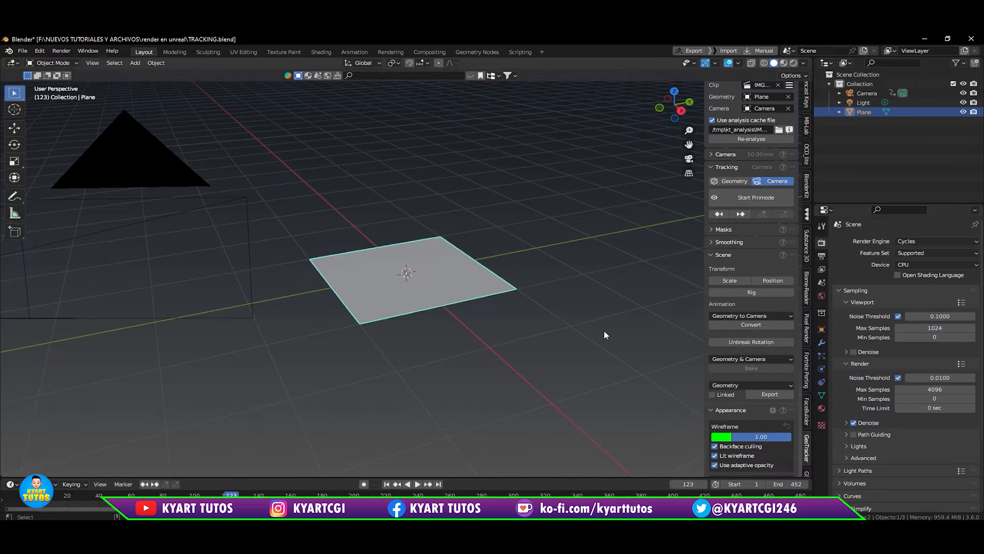
key("ctrl+s")
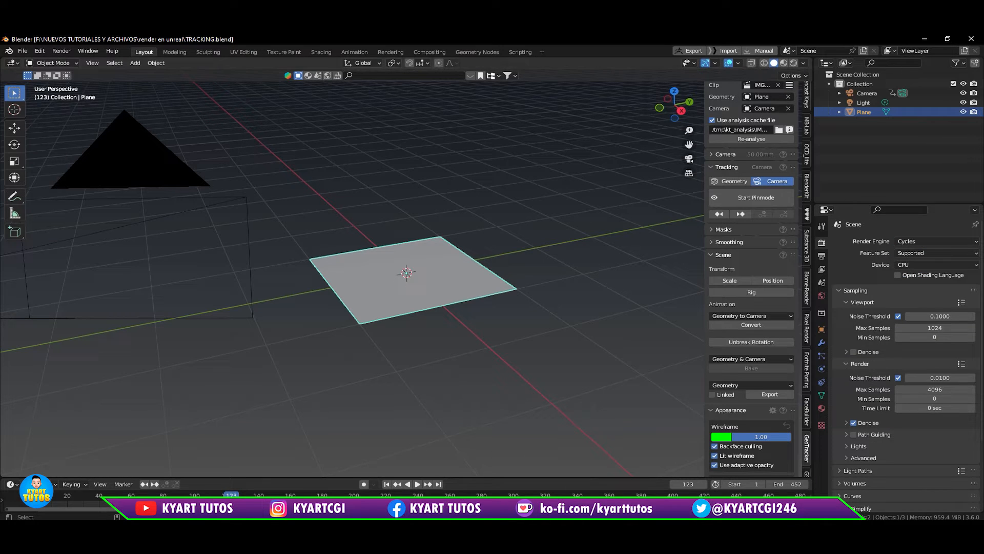
left_click(914, 265)
left_click(916, 286)
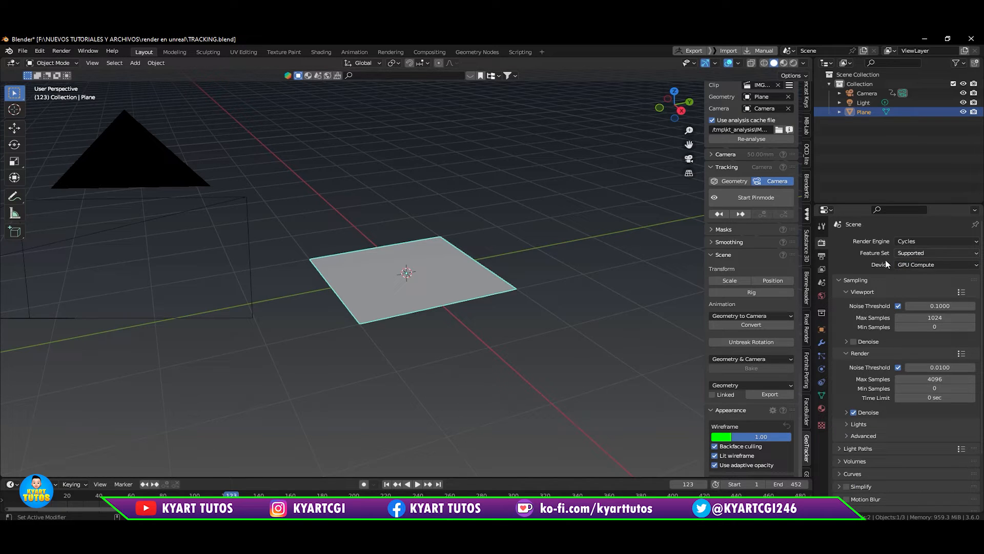
left_click(853, 342)
left_click(853, 342)
- Add the Buddha mini candle holder figure from the BlenderKit model library at the centre of the plane
left_click(472, 77)
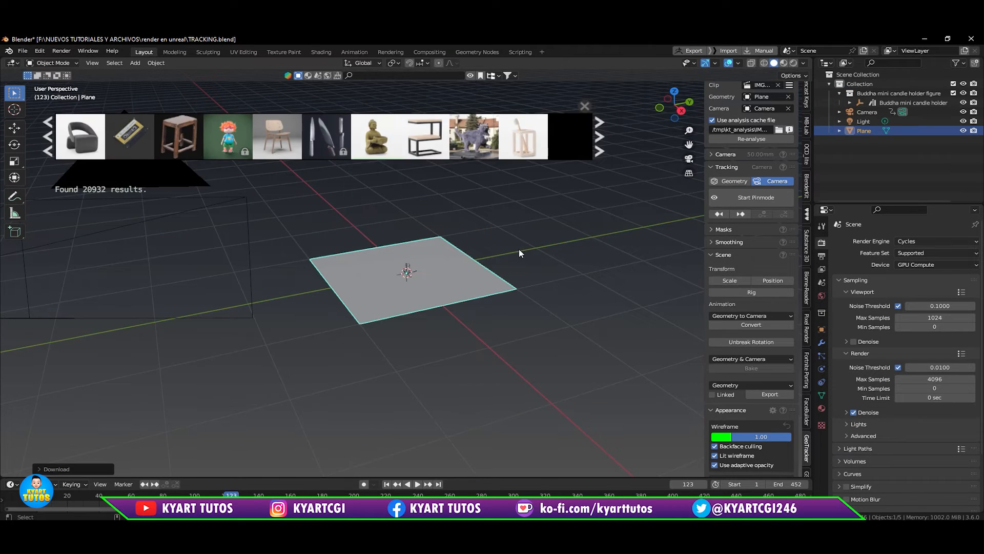
key("Escape")
scroll(432, 282, "up", 5)
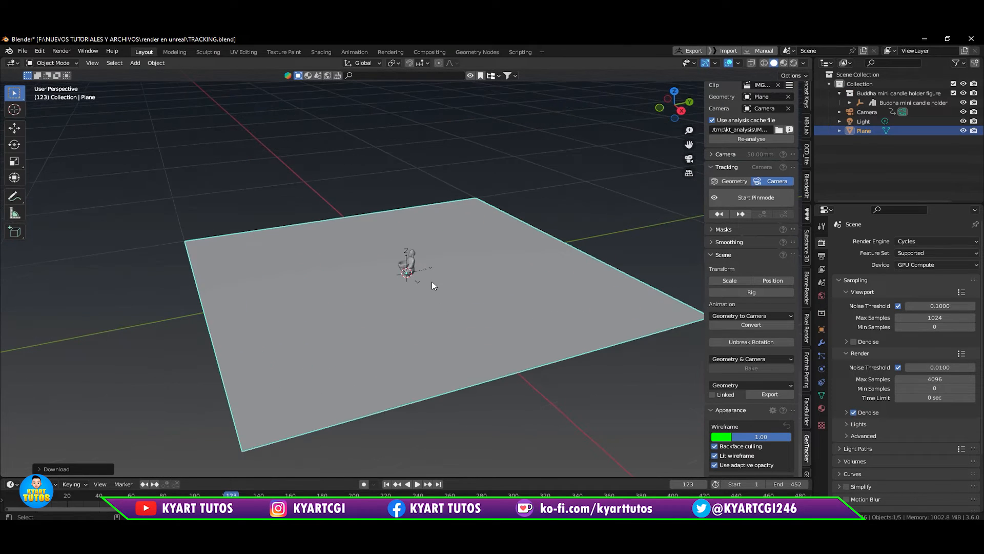
- Scale the Buddha figure up by a factor of about 3.26
left_click(418, 250)
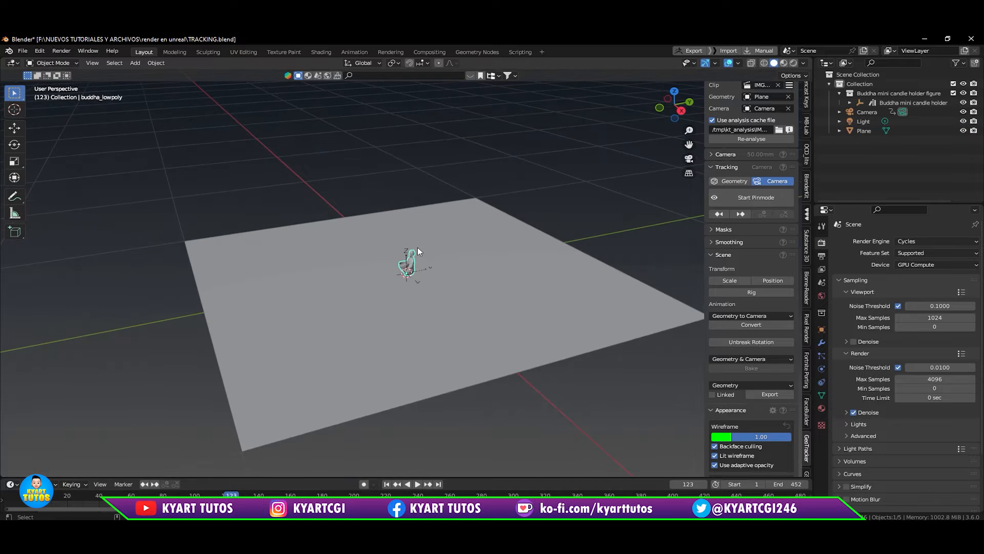
scroll(418, 256, "up", 2)
key("s")
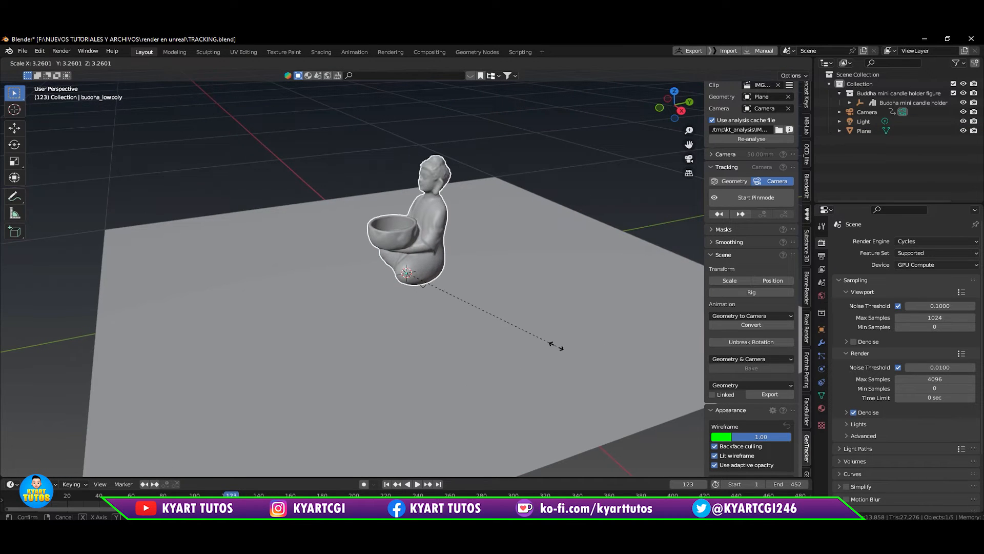
left_click(556, 346)
scroll(497, 284, "down", 6)
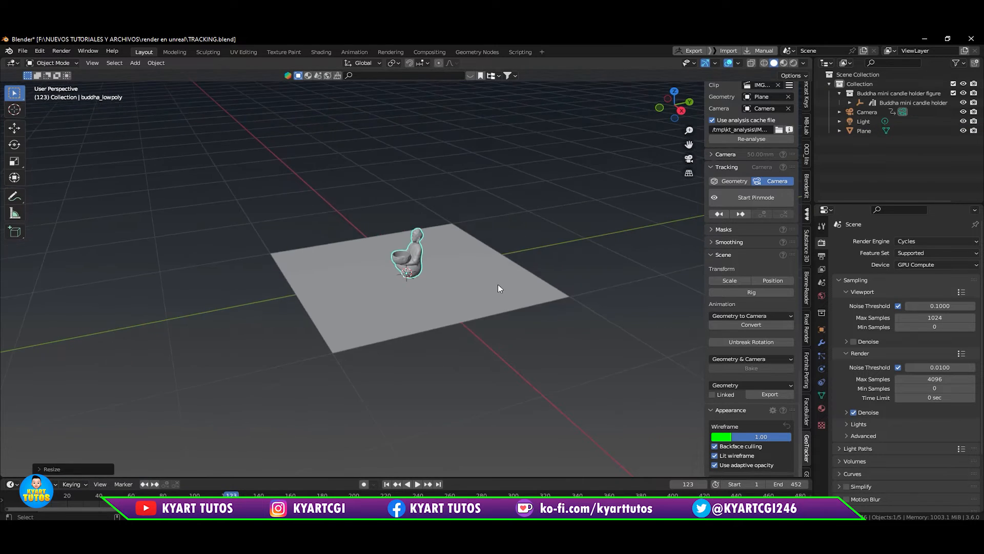
- Look through the camera and enlarge the Buddha figure by a further factor of about 3.19
key("KP_0")
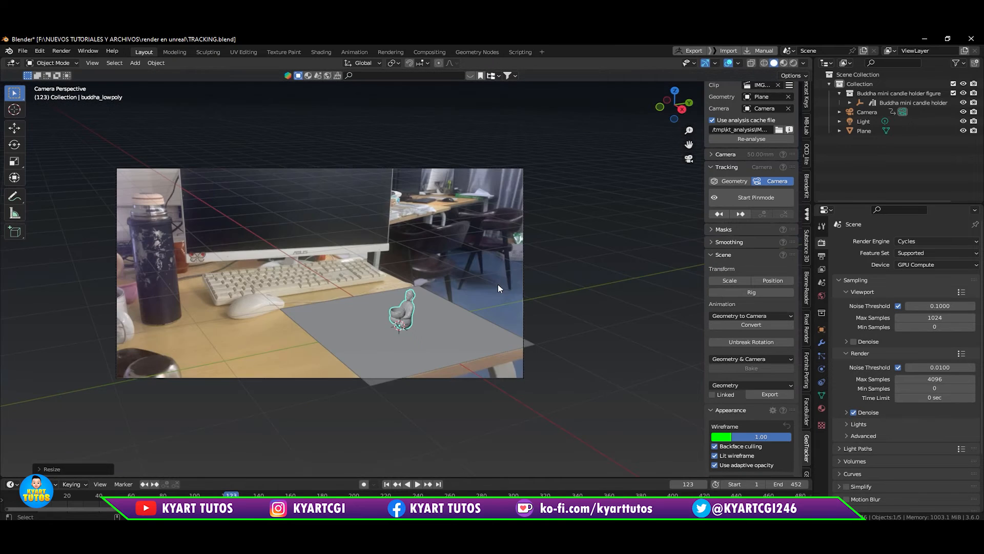
scroll(413, 333, "up", 2)
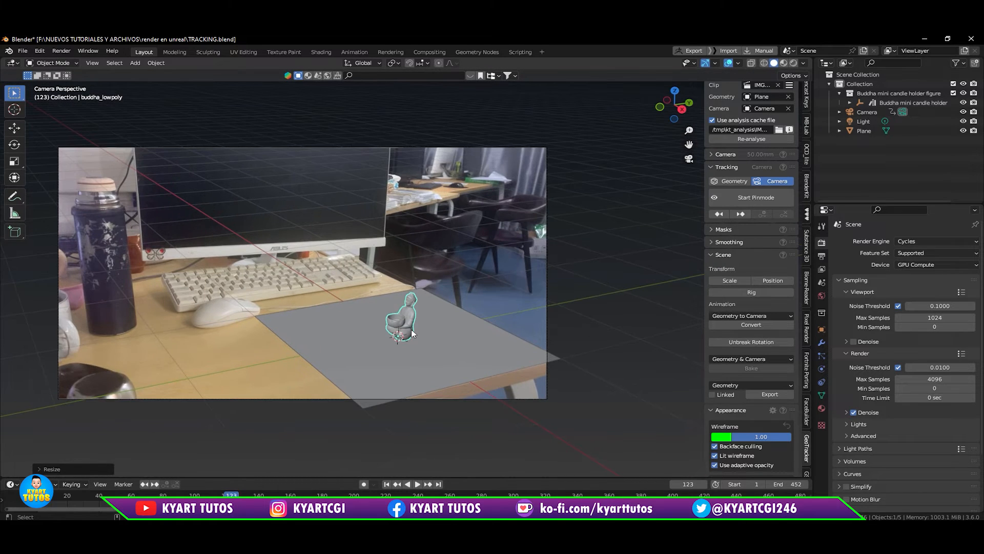
key("s")
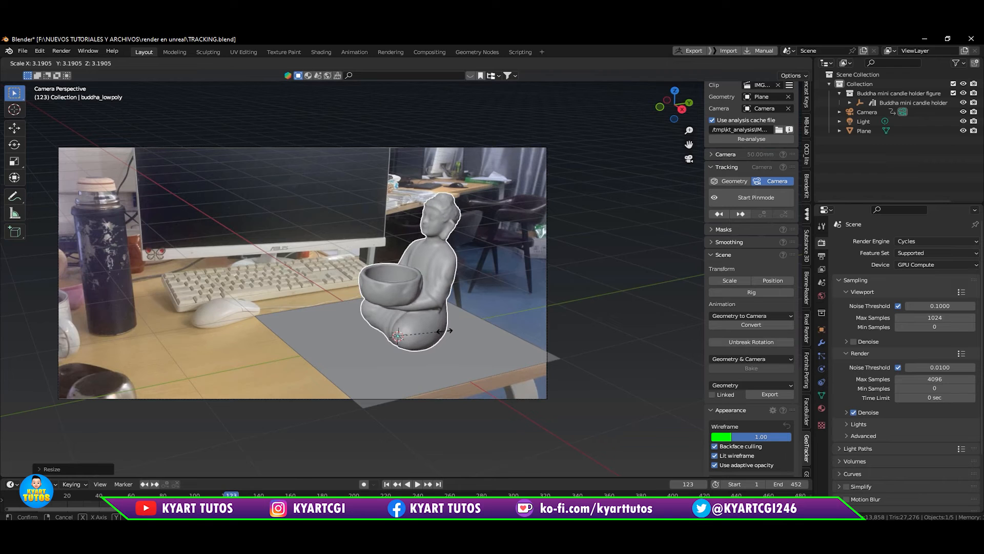
left_click(444, 331)
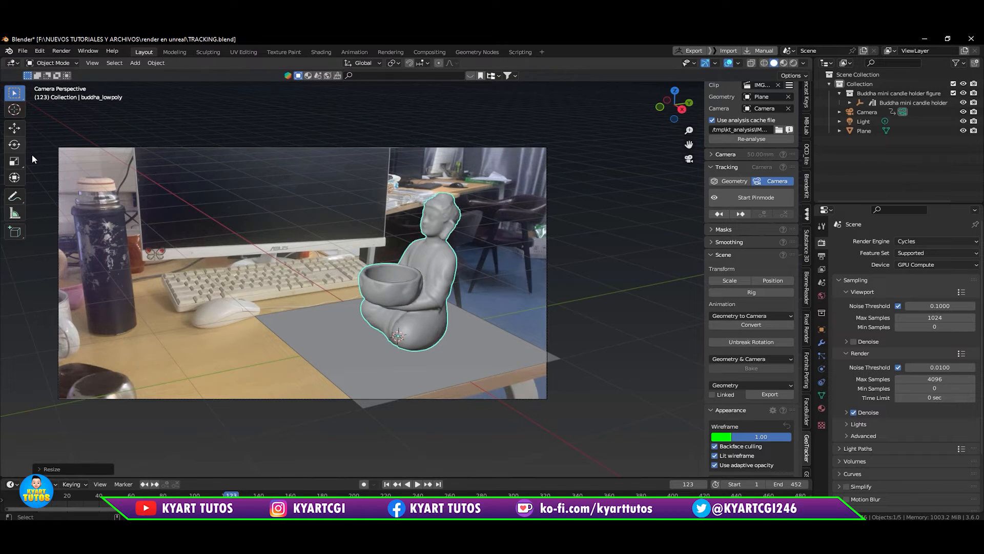
- Rotate the Buddha figure about its vertical axis to face the camera, and play the footage in reverse to check its placement
left_click(19, 142)
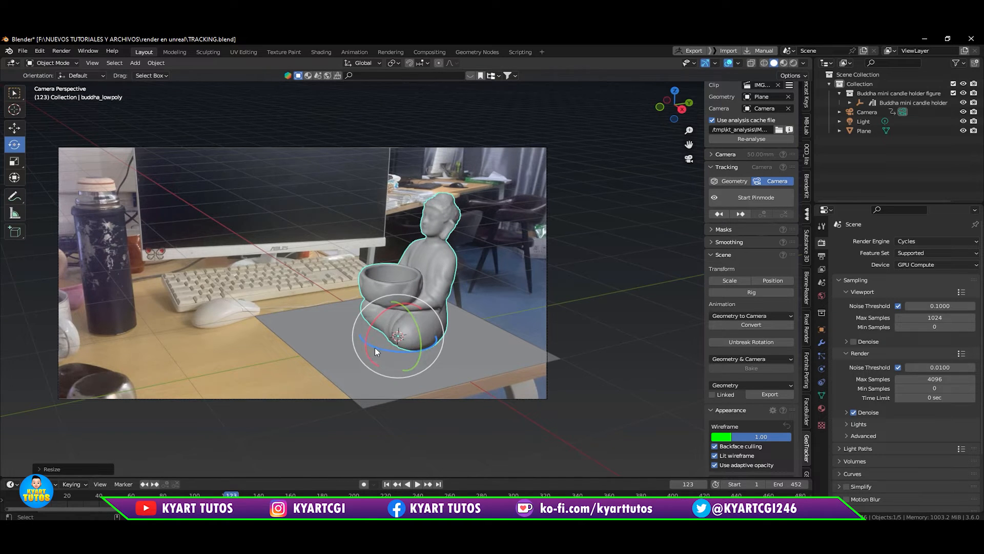
left_click_drag(379, 347, 403, 343)
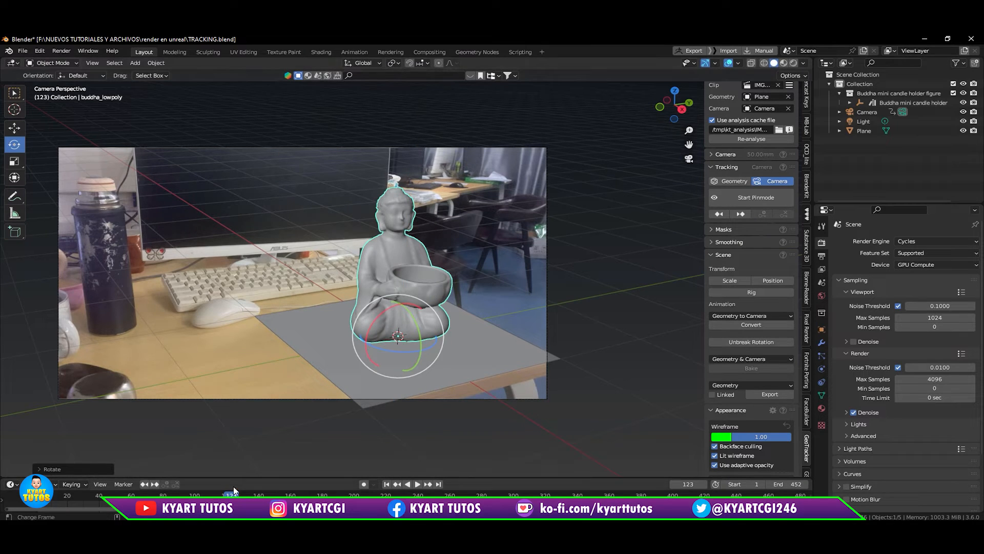
key("shift+ctrl+space")
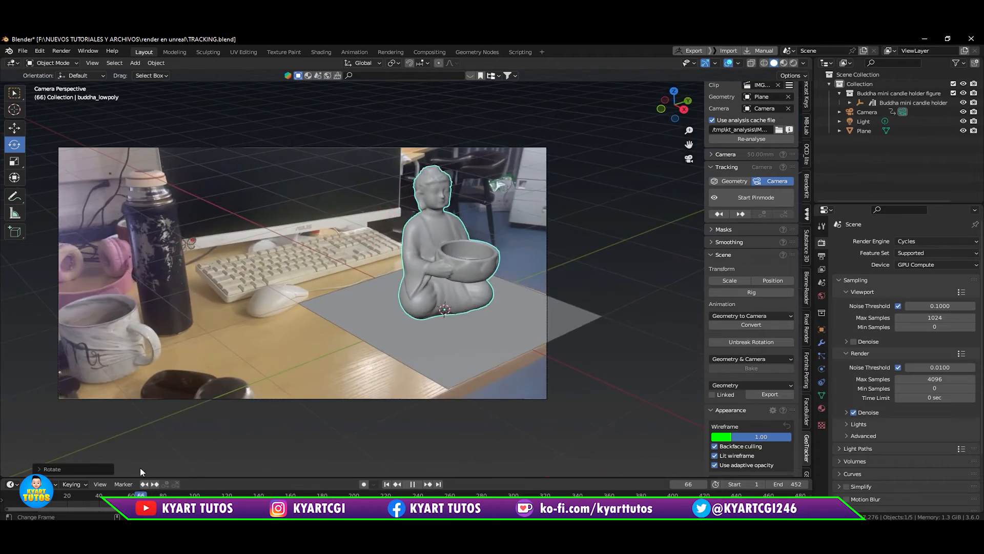
left_click(412, 484)
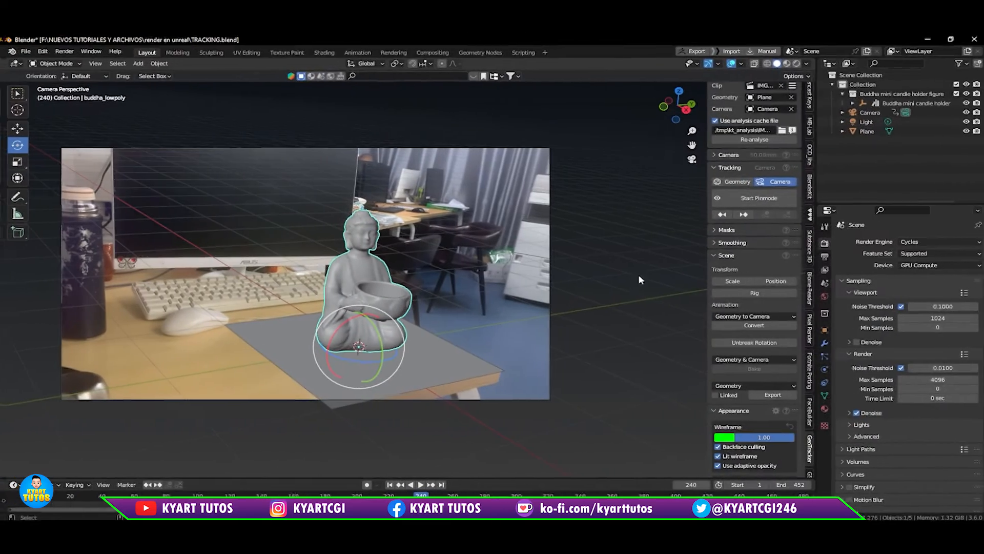
- Make the desk plane a Shadow Catcher in its object visibility settings
left_click(442, 359)
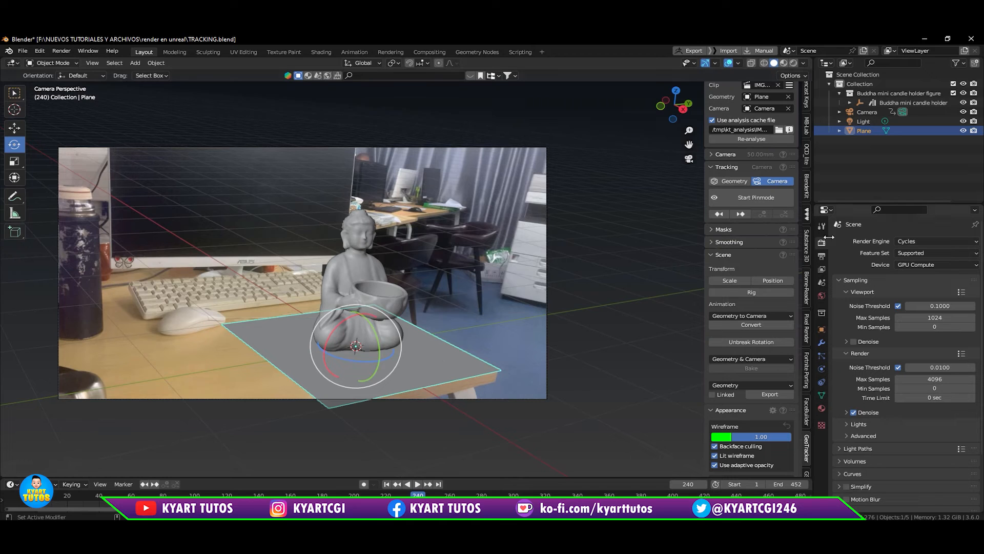
left_click(822, 330)
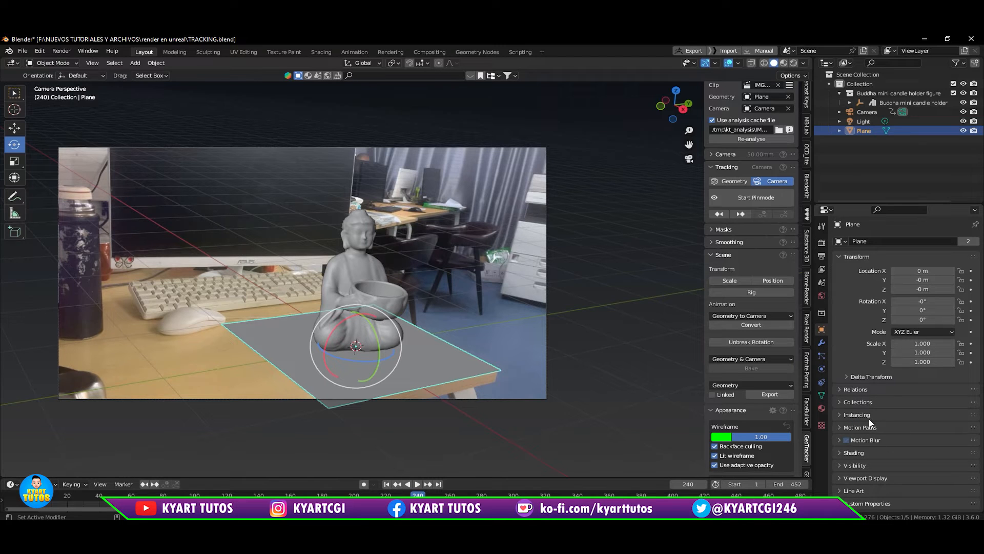
left_click(845, 466)
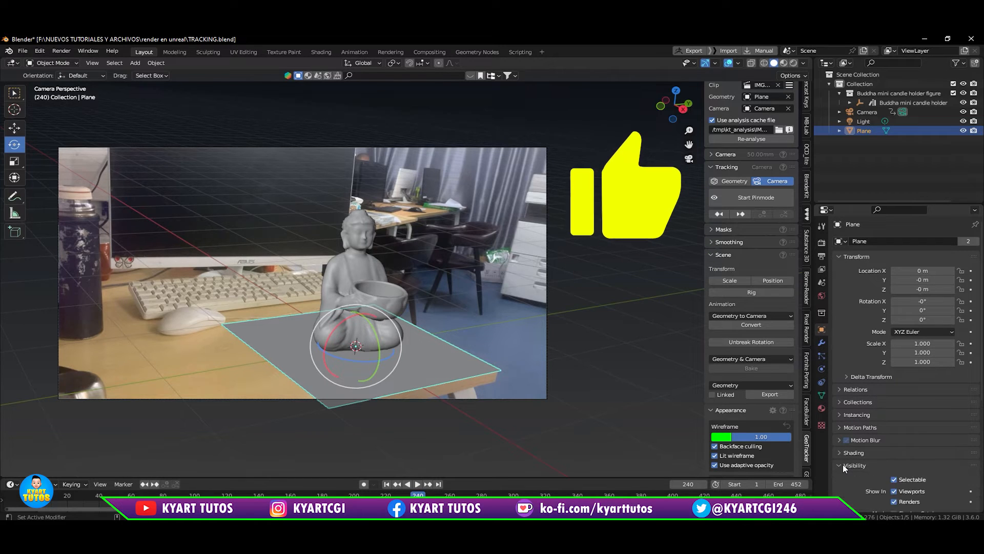
scroll(884, 441, "down", 5)
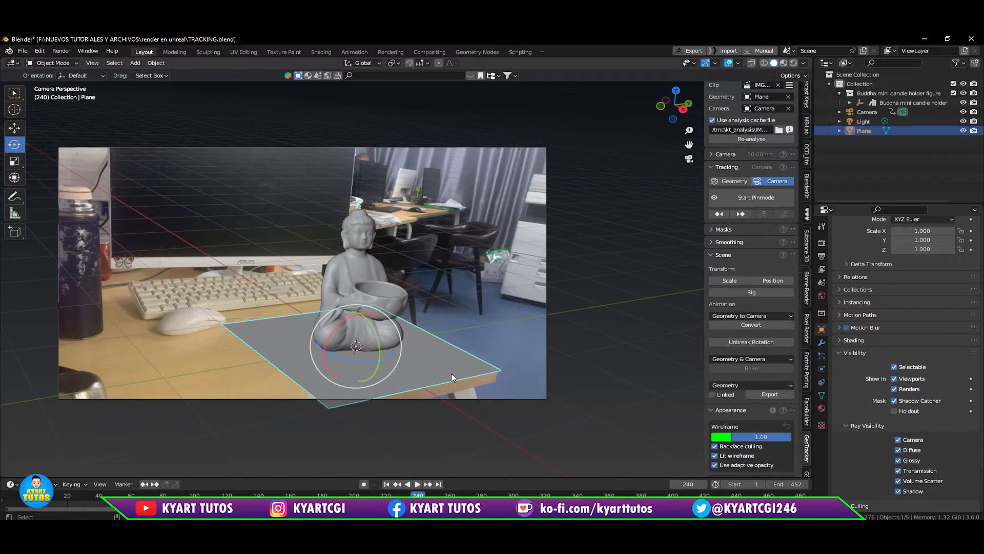
- Enlarge the plane to a scale of about 1.938 while previewing the scene in rendered viewport shading
key("s")
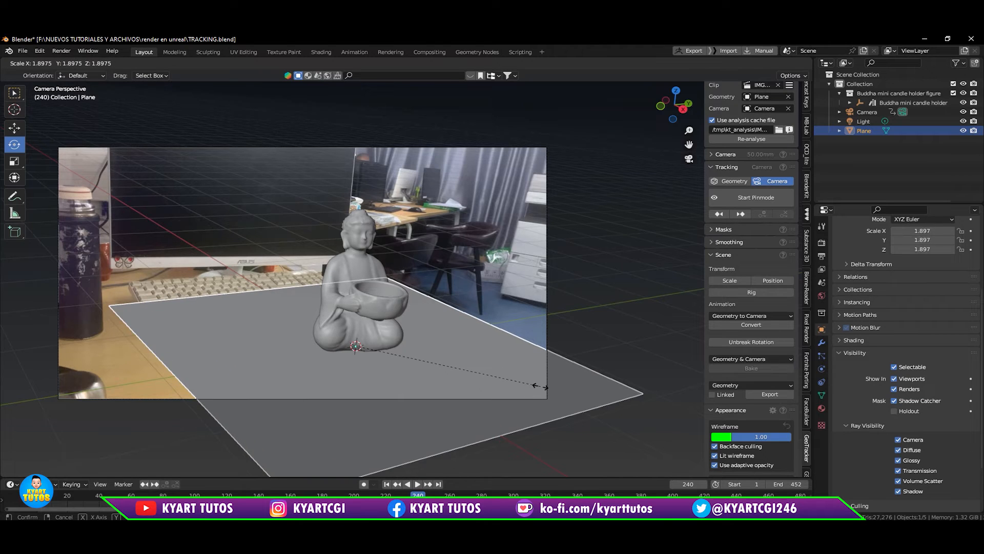
left_click(506, 378)
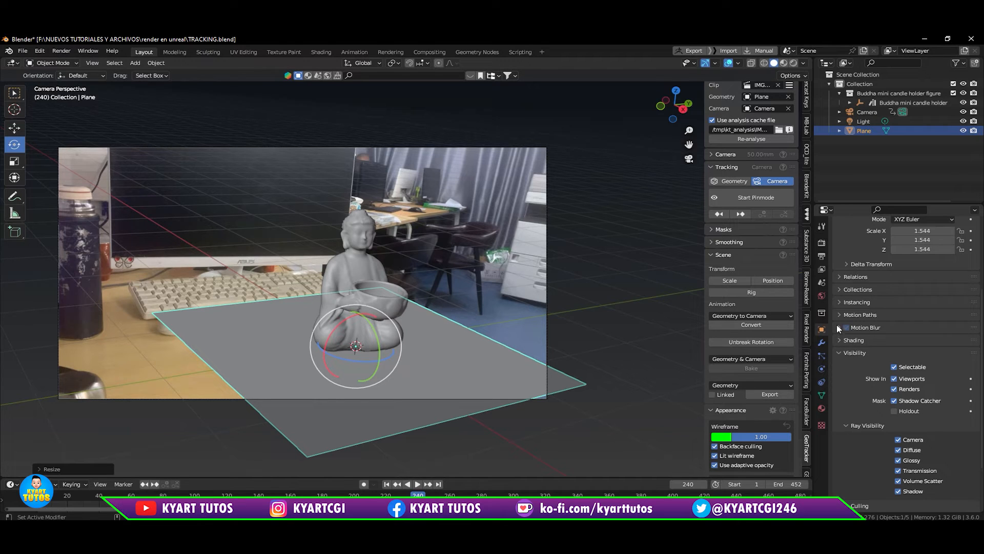
left_click(794, 63)
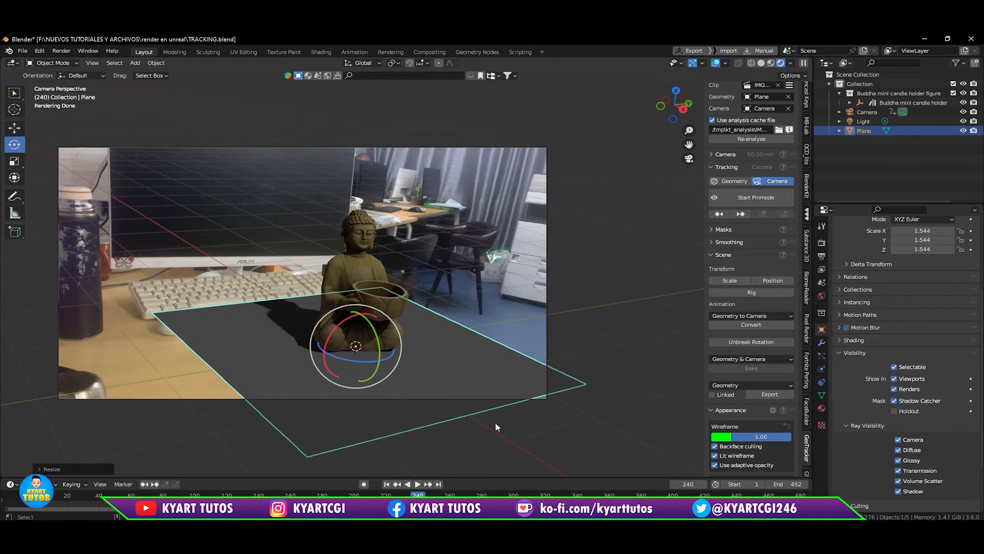
key("s")
left_click(536, 439)
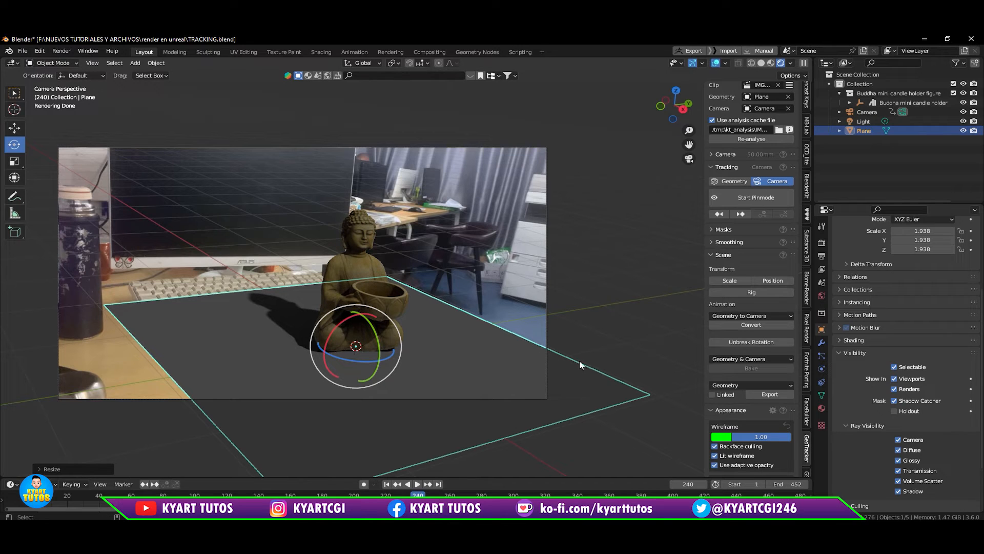
- Enable the Transparent film option in the Cycles render settings
left_click(822, 244)
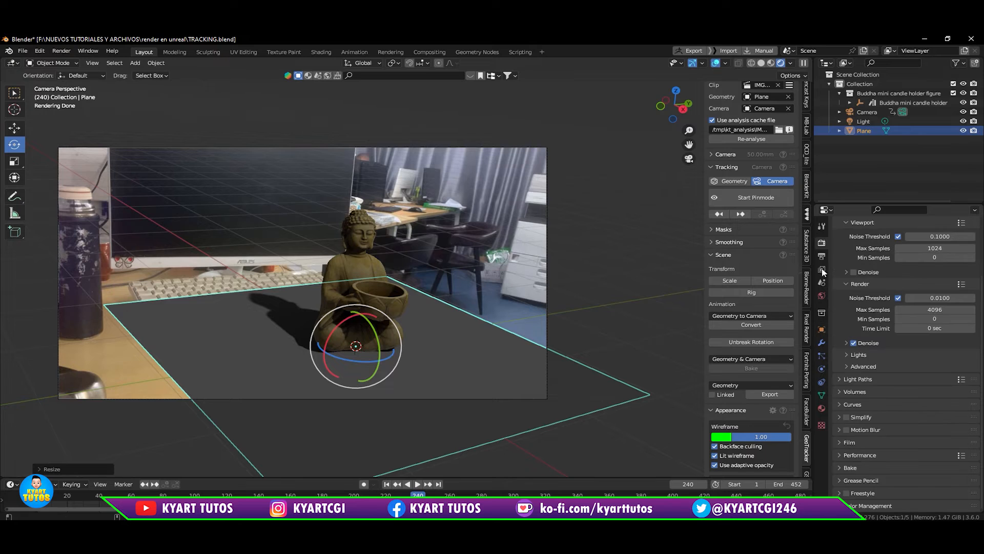
left_click(851, 442)
scroll(851, 441, "down", 3)
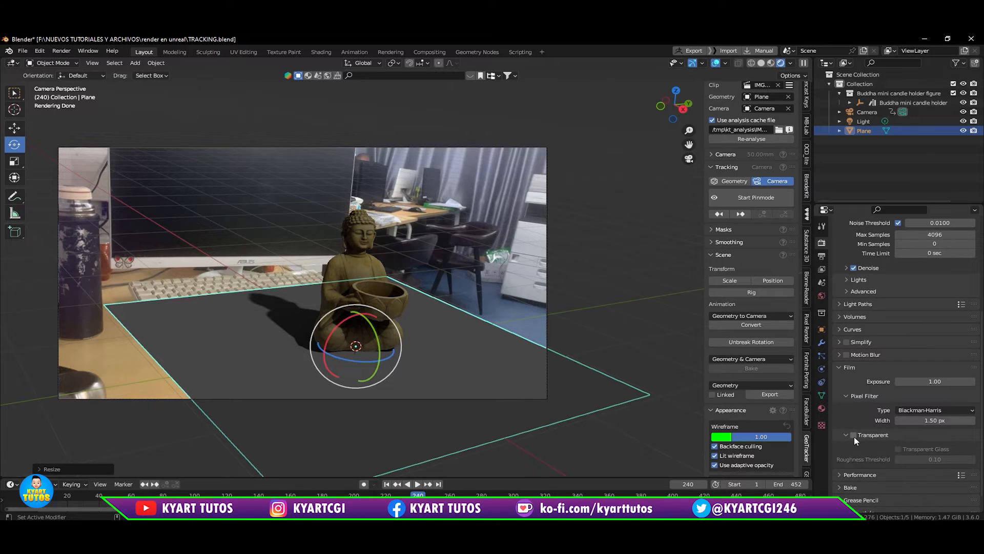
left_click(854, 435)
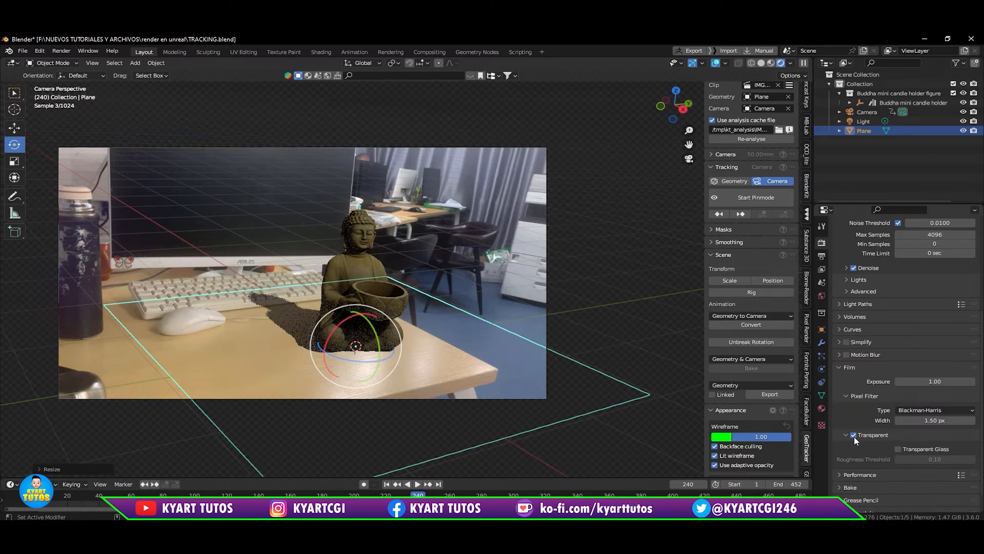
- Deselect the plane, play the rendered preview, and scrub to frame 222 to check the figure and its shadow
left_click(651, 325)
key("space")
left_click_drag(419, 495, 377, 483)
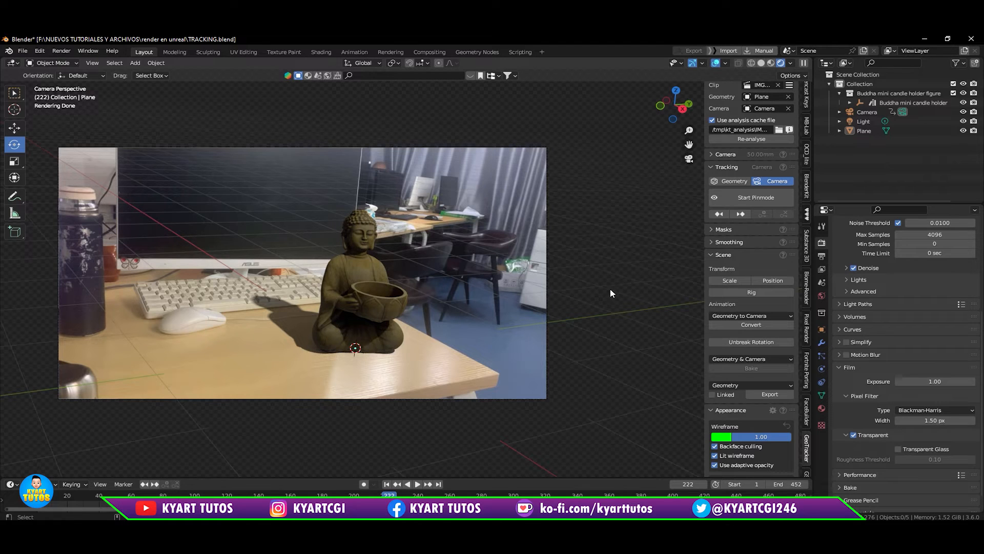
- Enable nodes for the scene's point light
left_click(863, 122)
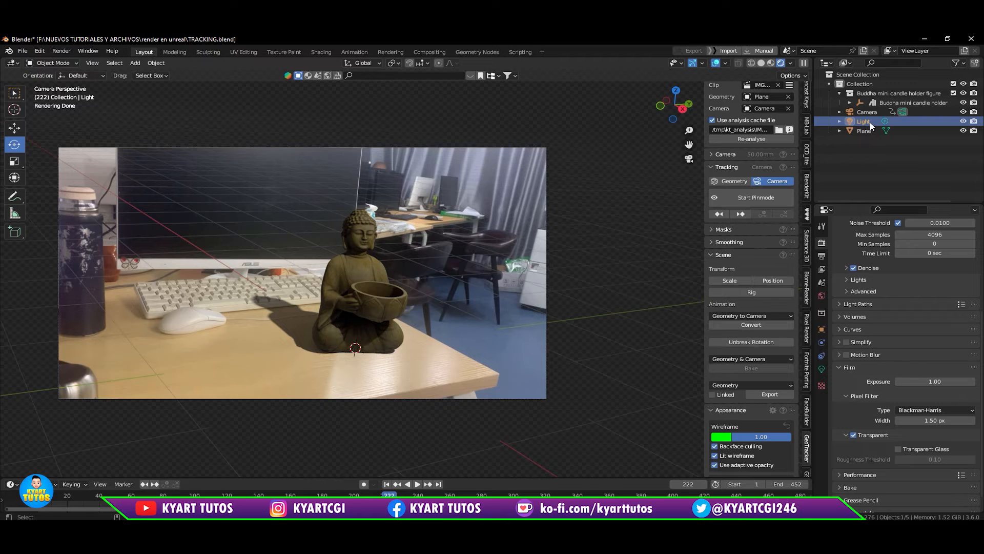
left_click(822, 369)
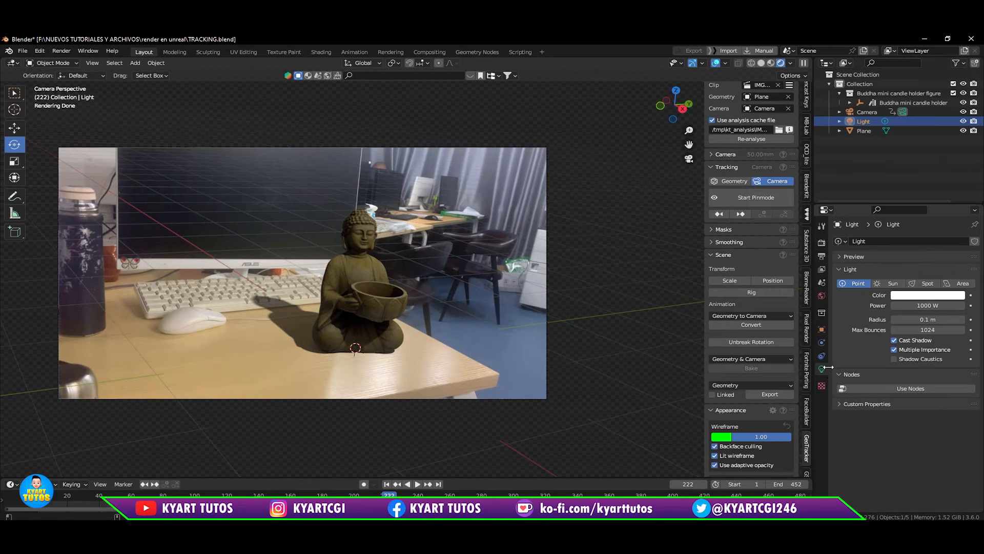
left_click(899, 389)
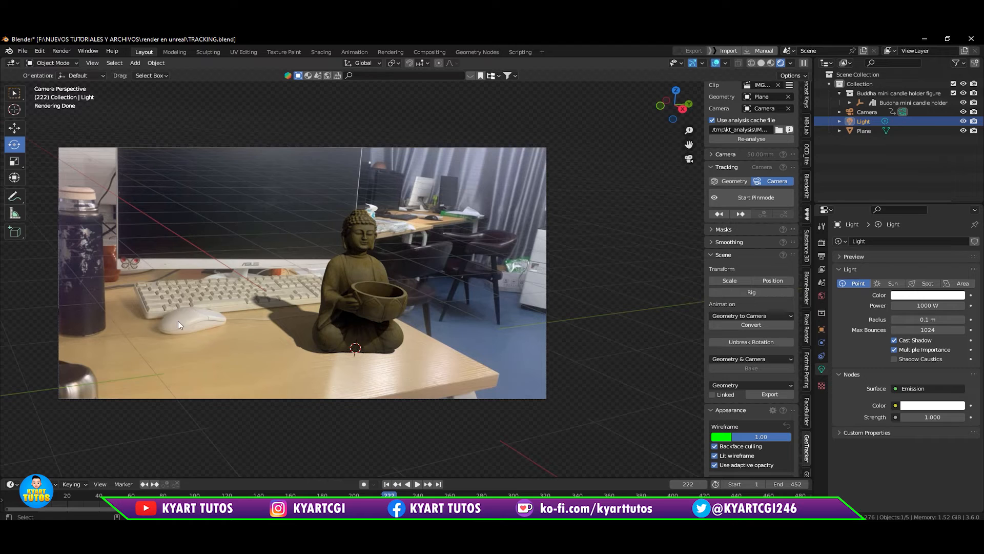
- Assign an Environment Texture to the world background color and load IMG_5520.MOV as its source
left_click(822, 297)
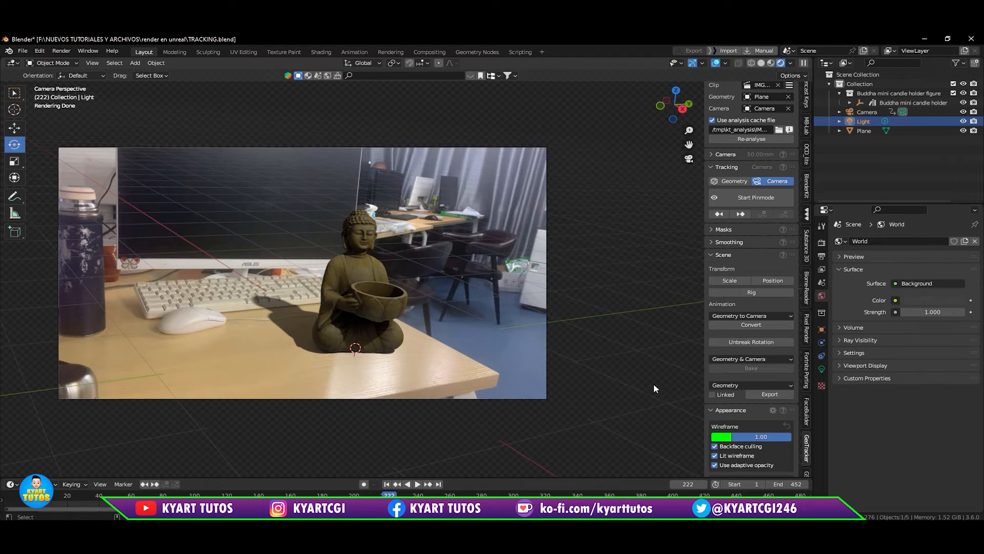
left_click(896, 301)
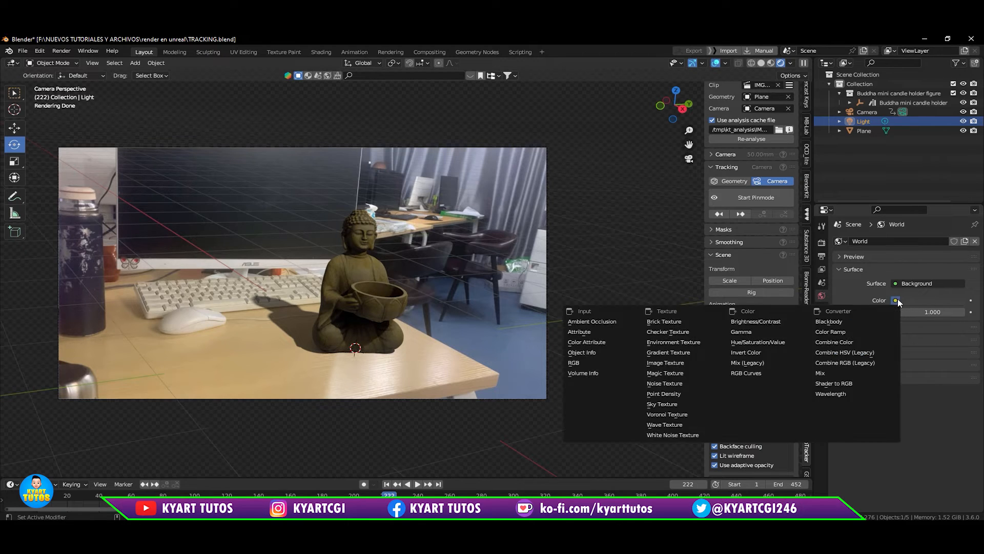
left_click(686, 346)
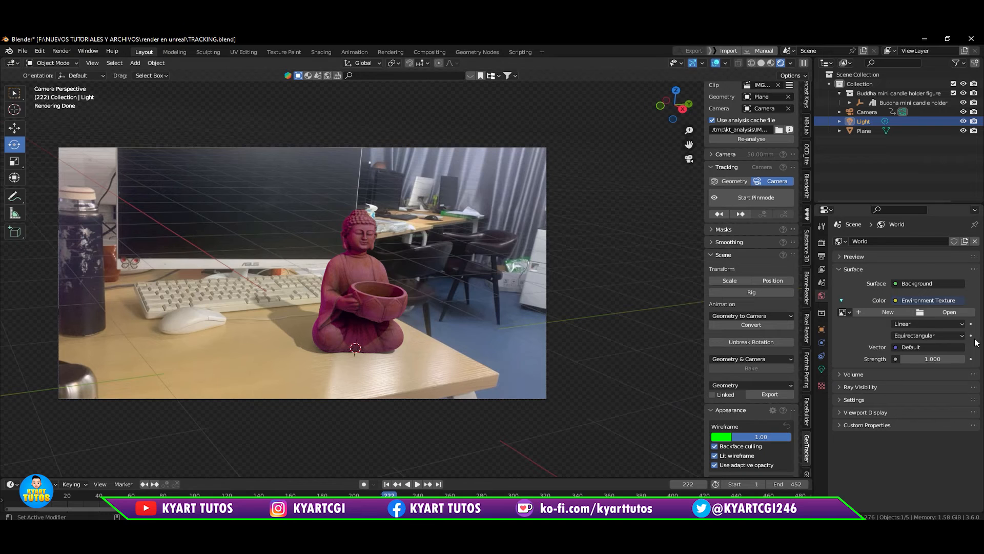
left_click(949, 312)
left_click(715, 393)
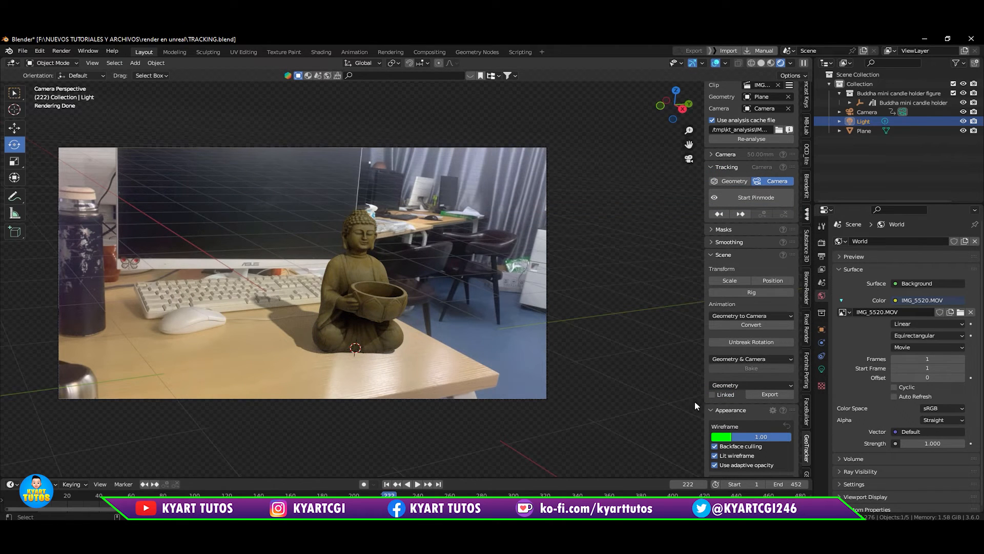
- Try world background strengths of 2 and 3, and settle on 4
left_click(930, 444)
type("2")
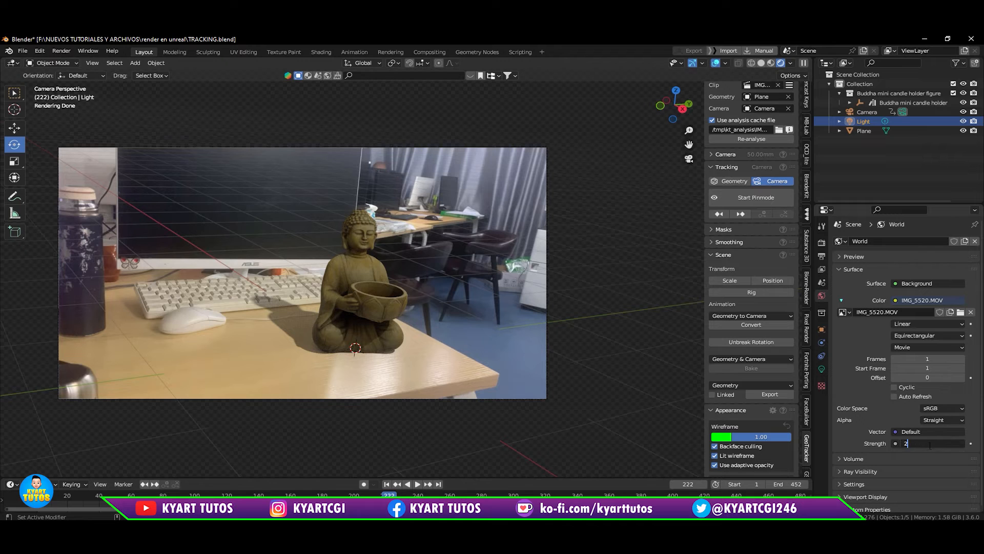
key("Return")
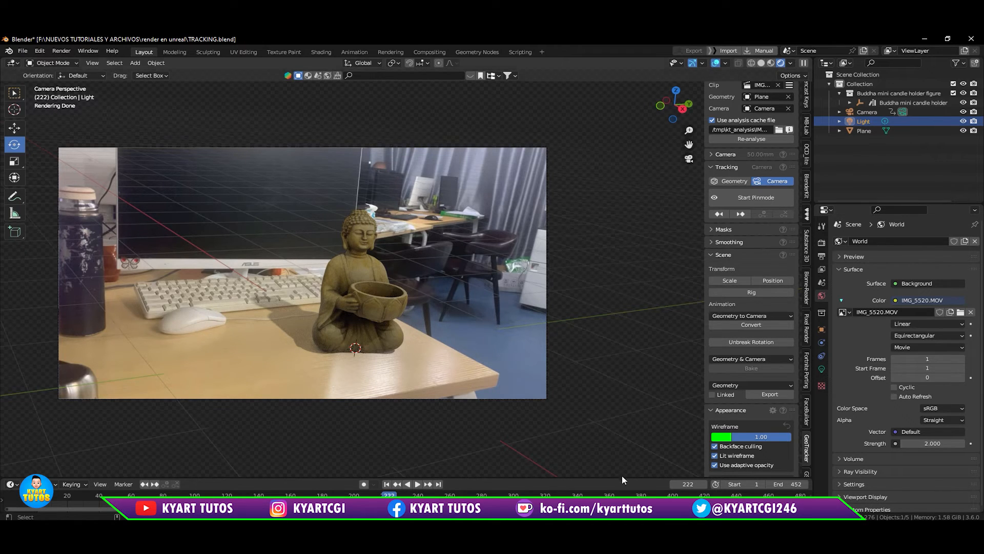
left_click(915, 444)
type("3")
key("Return")
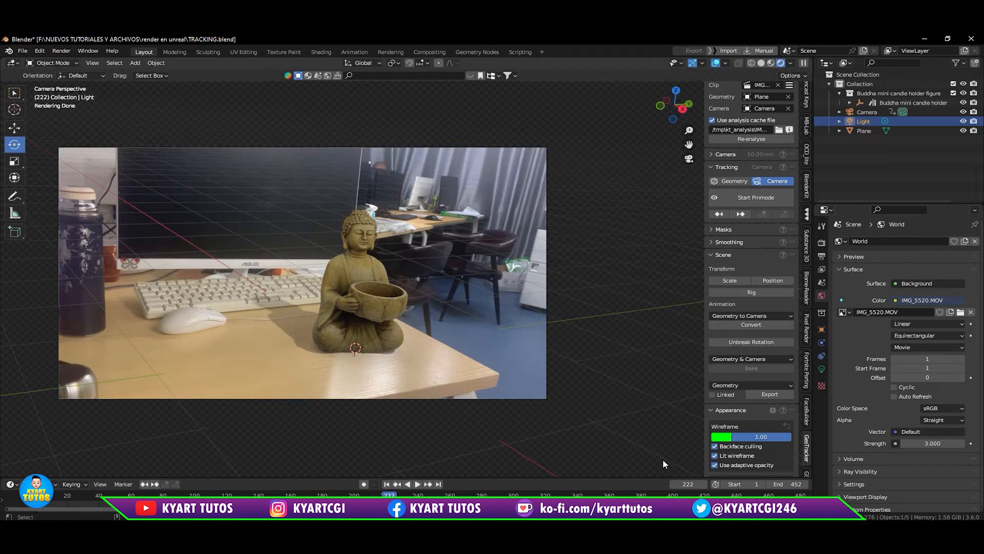
left_click(918, 445)
type("4")
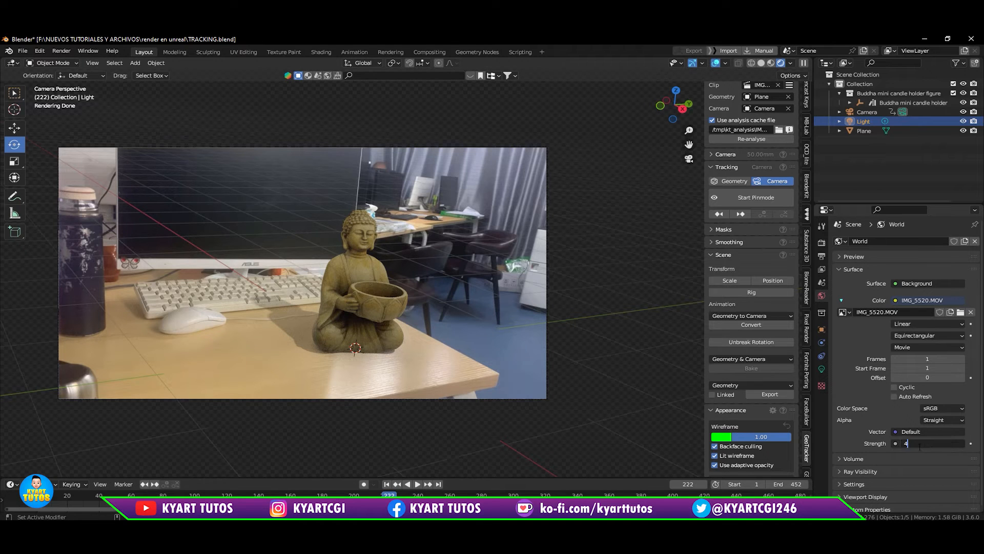
key("Return")
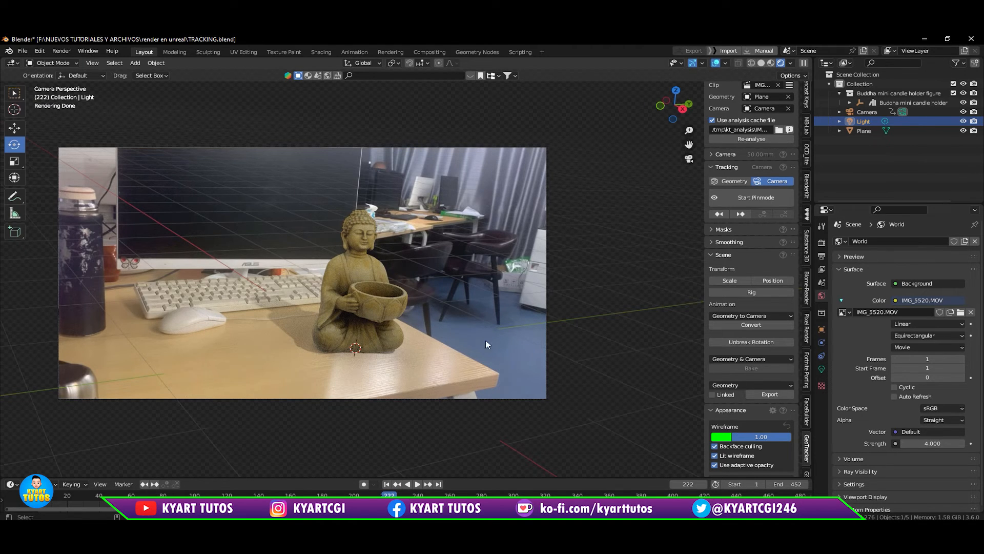
- Hide the floor grid overlay in the viewport
left_click(703, 62)
left_click(726, 63)
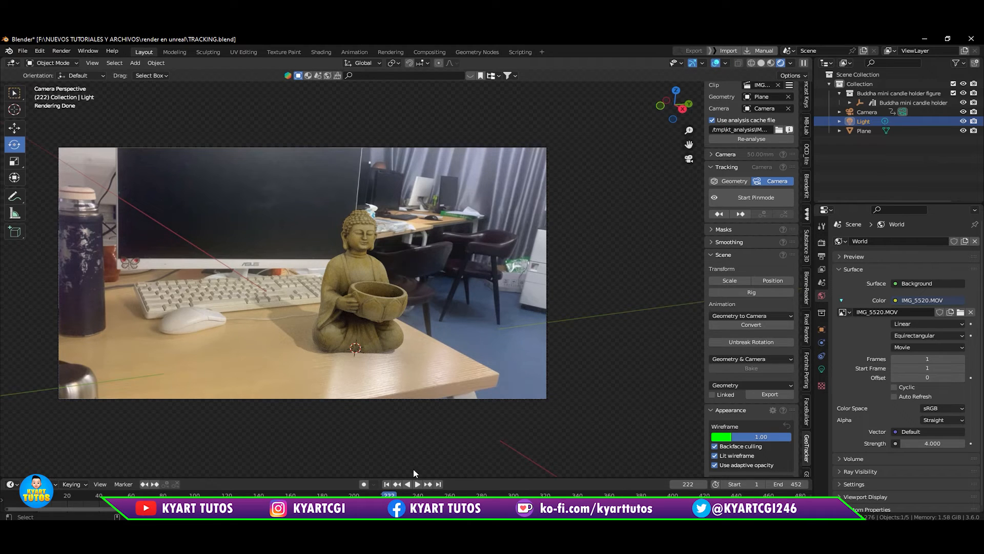
- Rotate the Buddha figure slightly around its vertical axis and deselect it
left_click(387, 320)
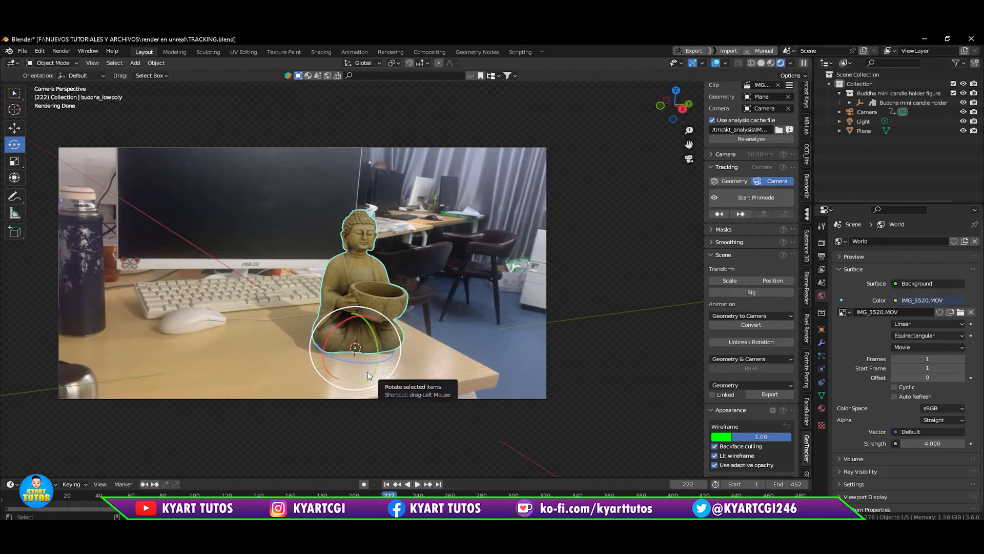
left_click_drag(352, 362, 342, 361)
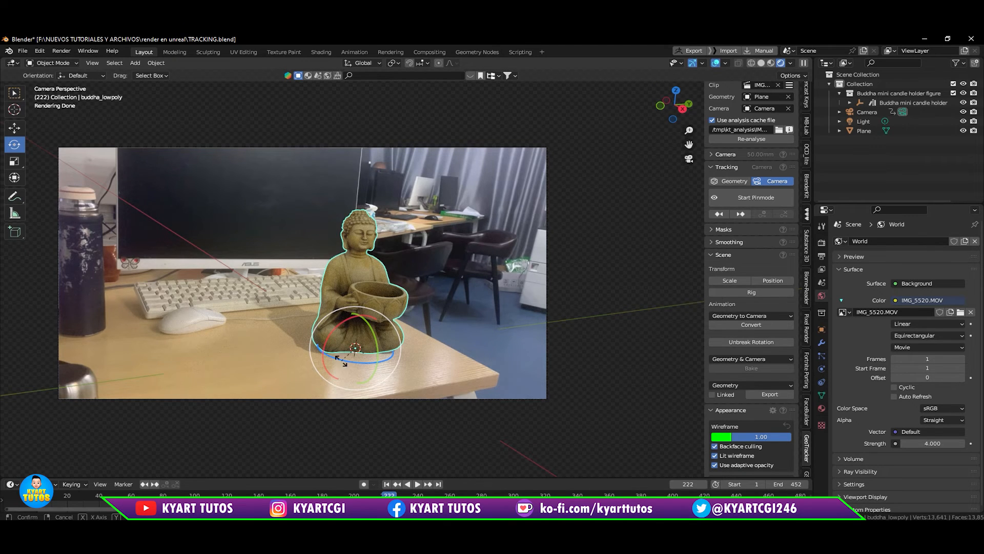
left_click_drag(342, 360, 338, 361)
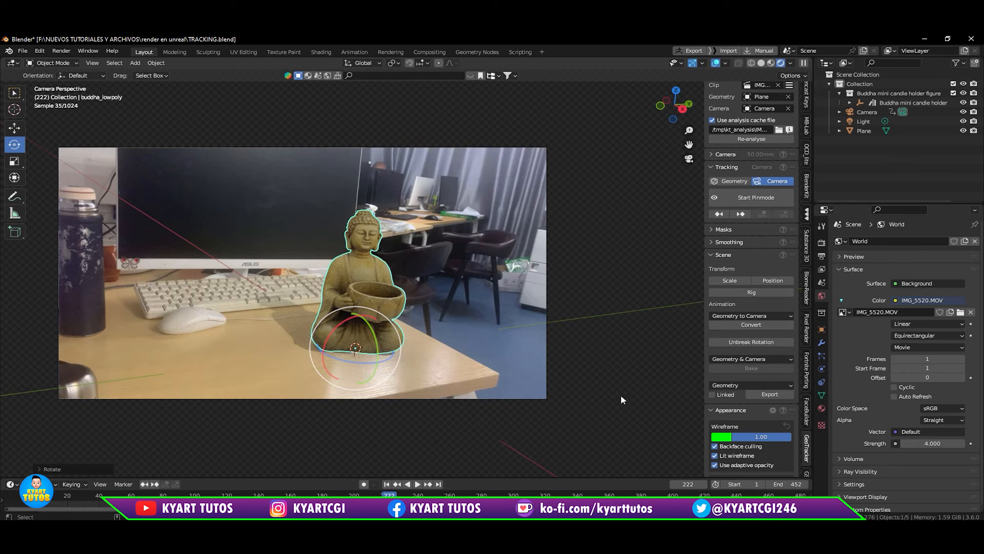
left_click(493, 429)
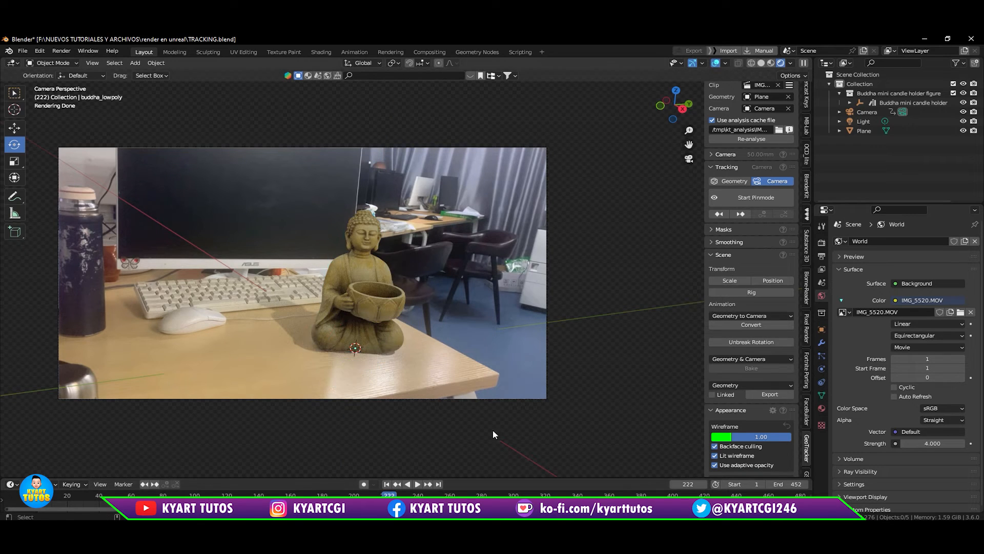
- Play the rendered preview and scrub between frames 173 and 283 to check the figure against the footage
left_click_drag(389, 495, 310, 495)
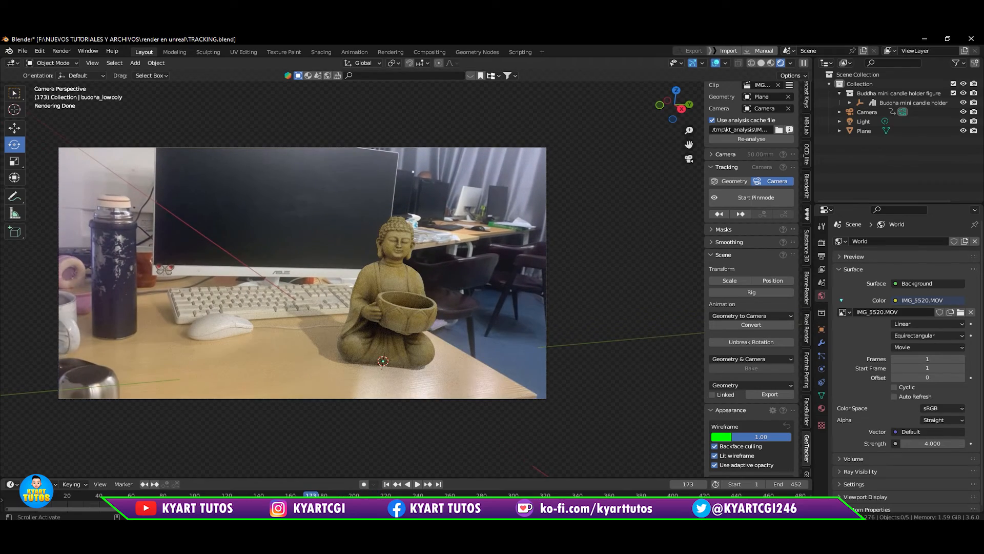
key("space")
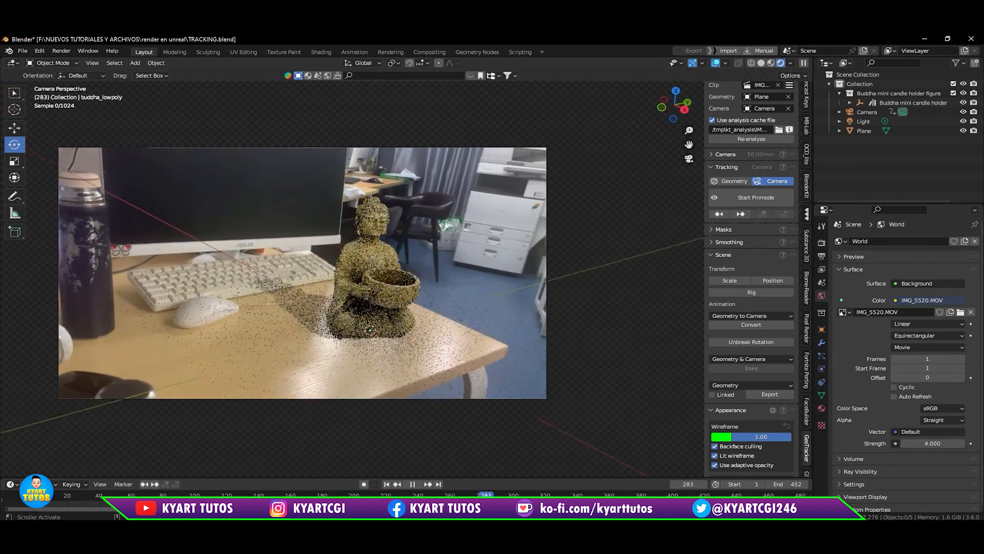
key("space")
left_click_drag(555, 495, 399, 495)
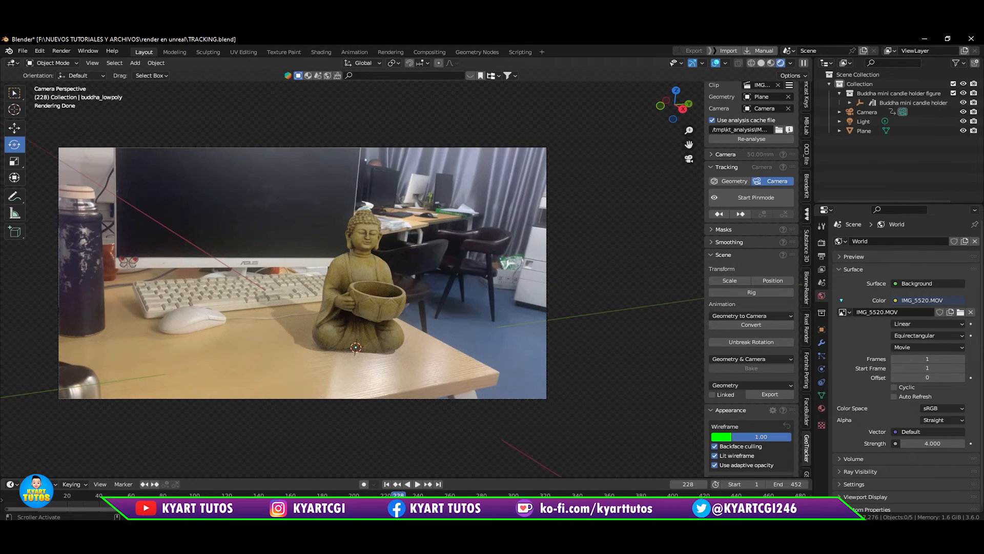
left_click_drag(399, 495, 486, 495)
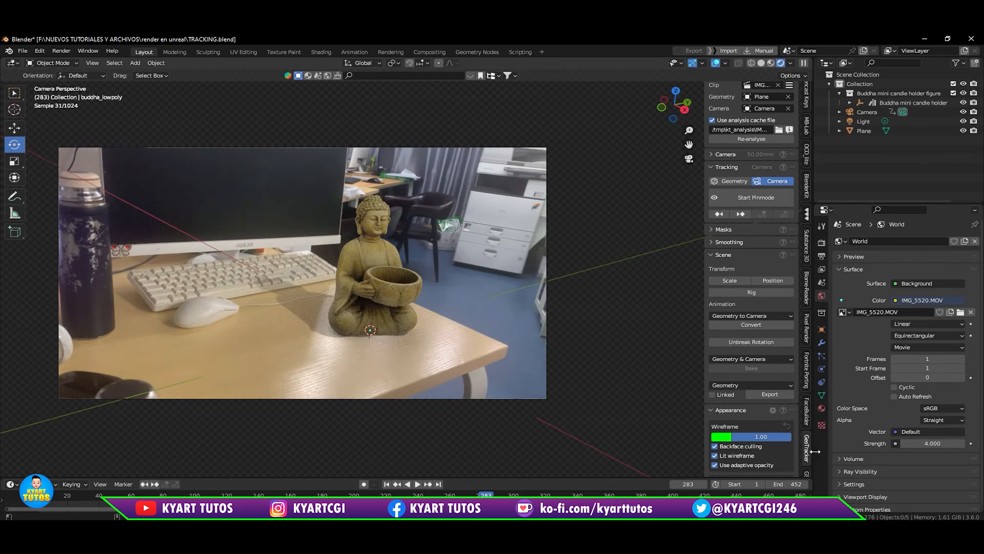
- Connect a Brightness/Contrast node to the emission color of the scene's point light
left_click(875, 121)
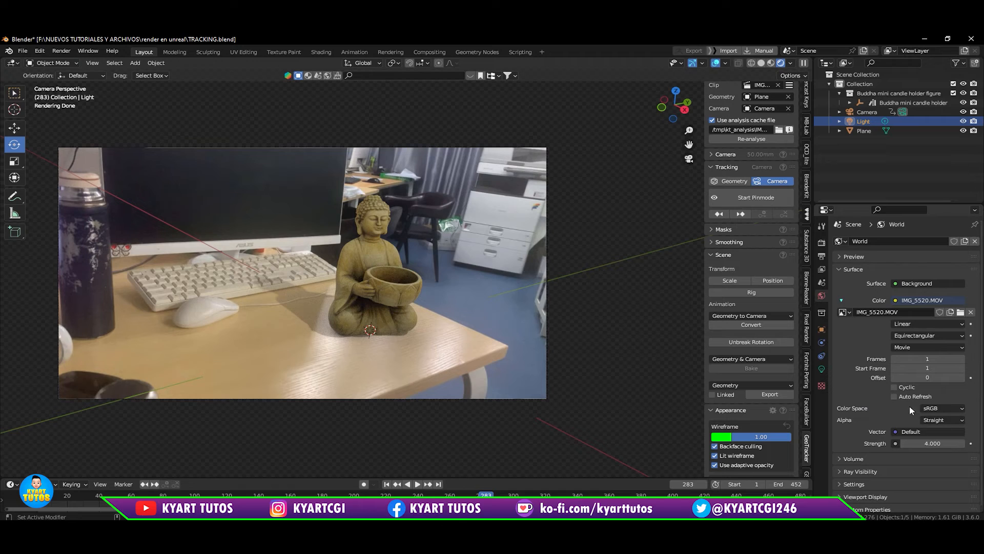
left_click(821, 369)
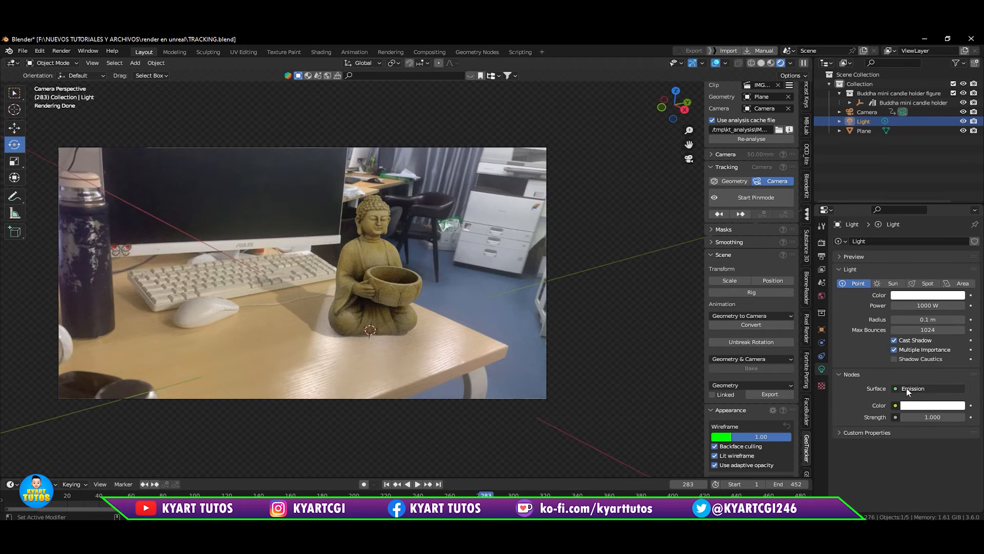
left_click(908, 389)
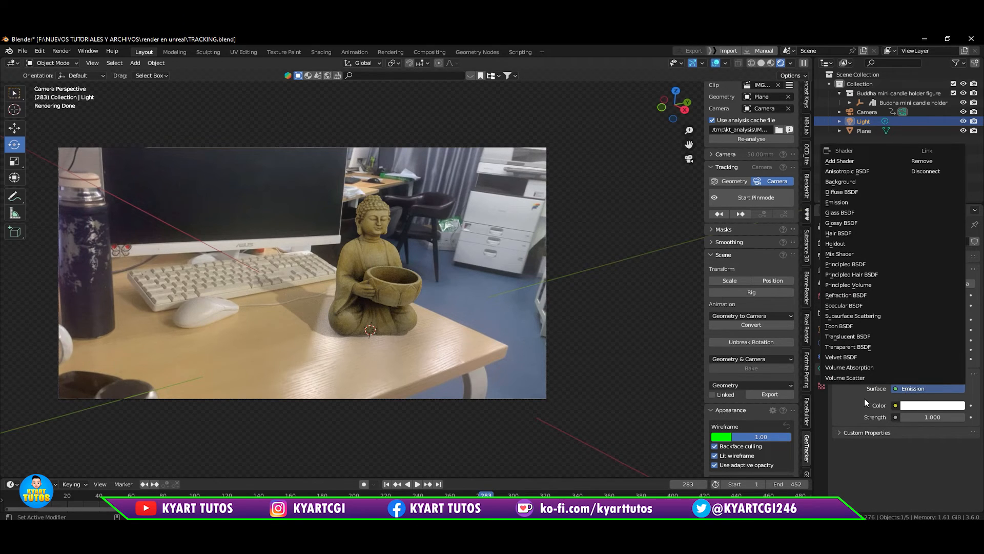
left_click(895, 405)
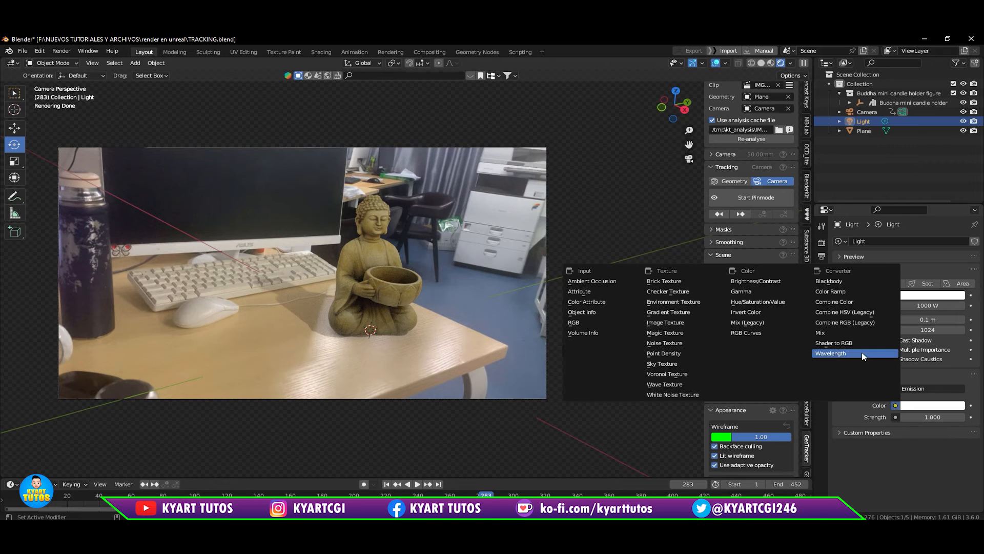
left_click(771, 281)
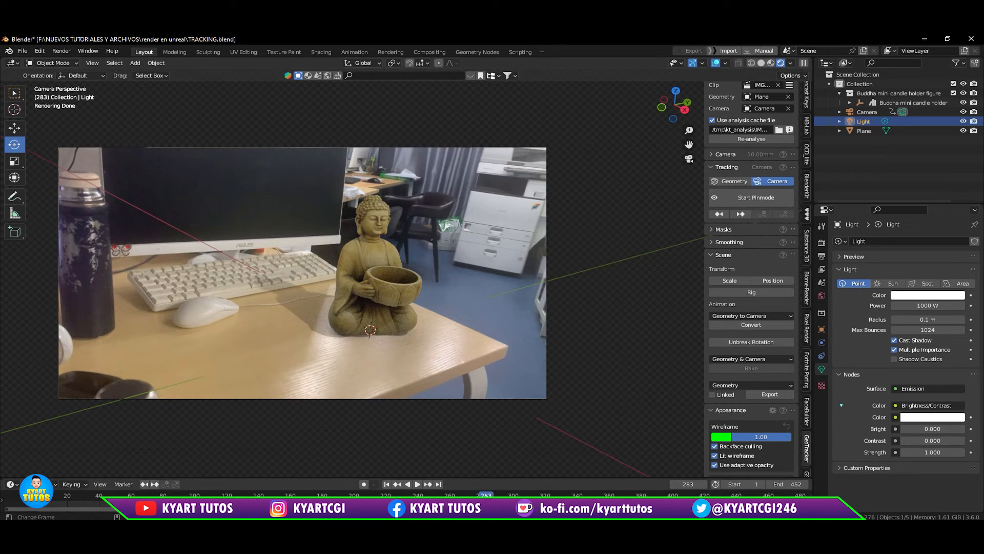
- Test-render frame 227 and save the Blender file
left_click_drag(486, 497, 360, 496)
key("space")
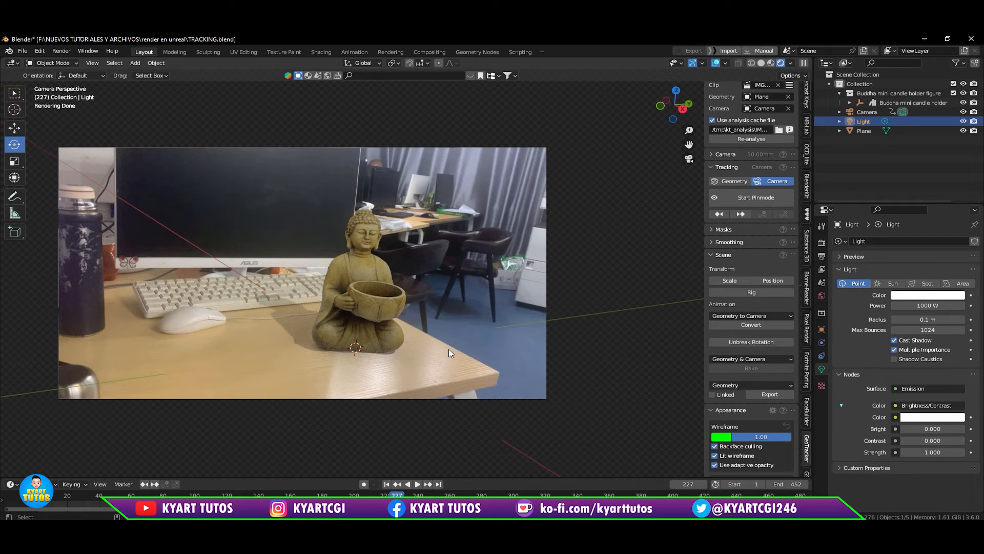
key("F12")
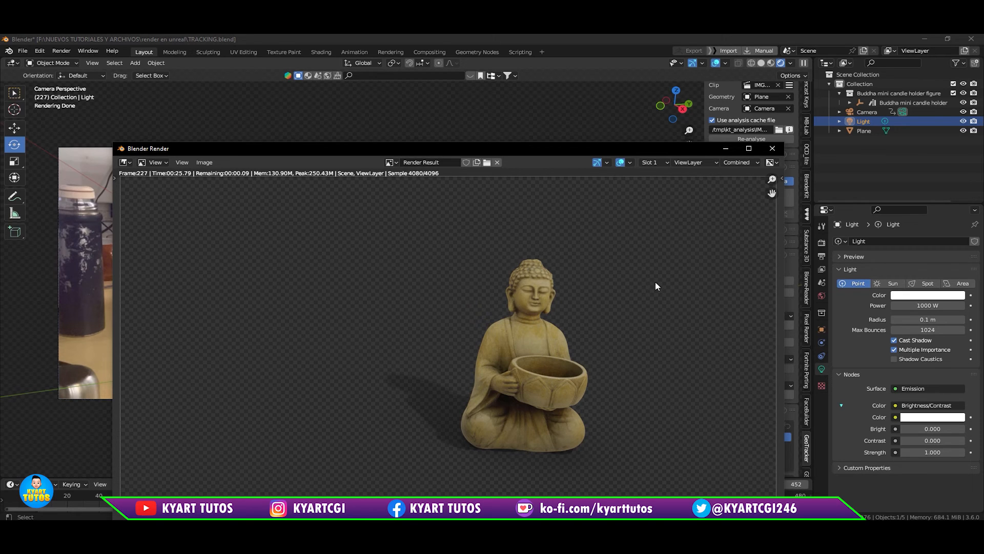
key("Escape")
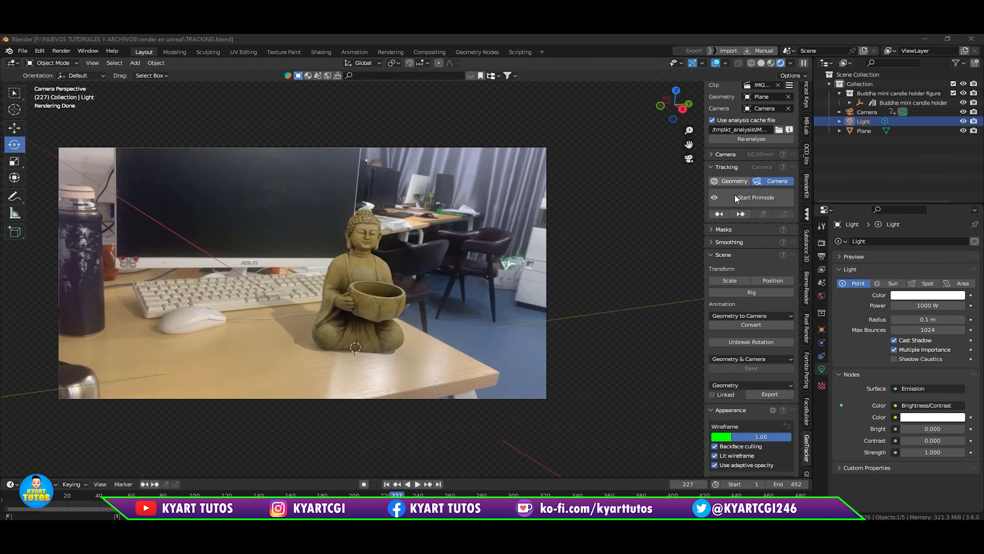
key("ctrl+s")
- Enable compositing nodes for the scene and move the Composite node farther away from Render Layers
left_click(429, 53)
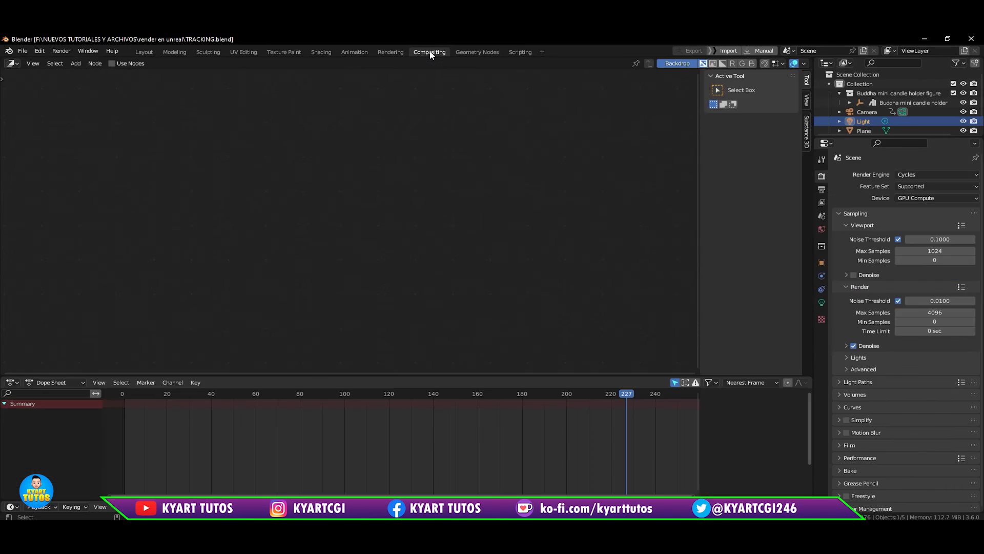
left_click(112, 64)
left_click_drag(310, 128, 405, 163)
middle_click_drag(403, 163, 304, 146)
left_click(303, 146)
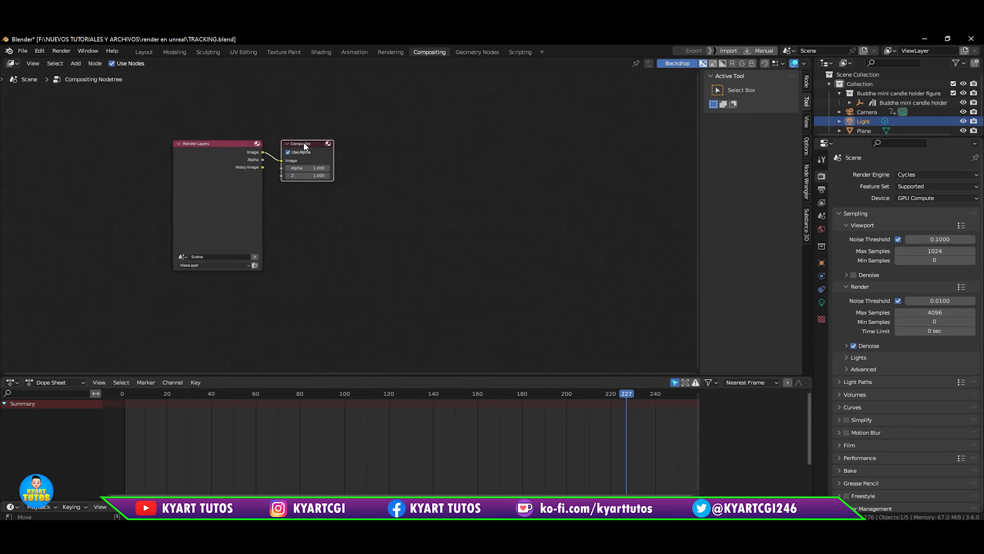
left_click_drag(303, 146, 416, 143)
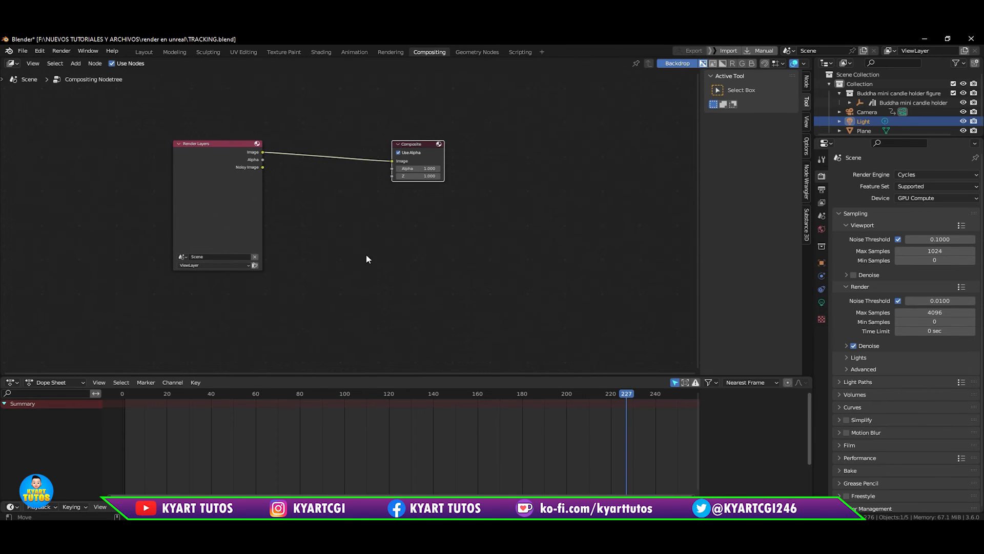
left_click(359, 276)
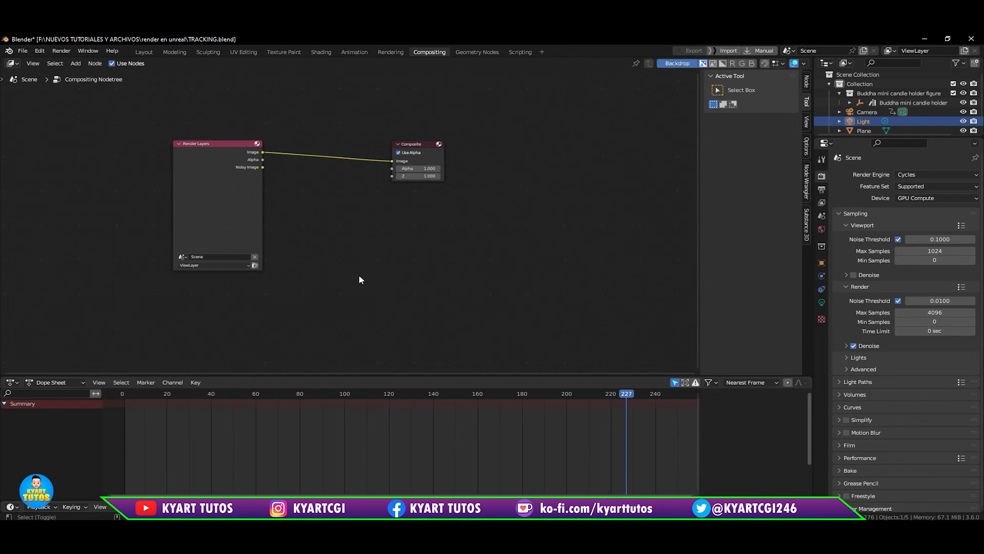
- Add an Alpha Over node and place it below the link between Render Layers and Composite
key("shift+a")
type("a")
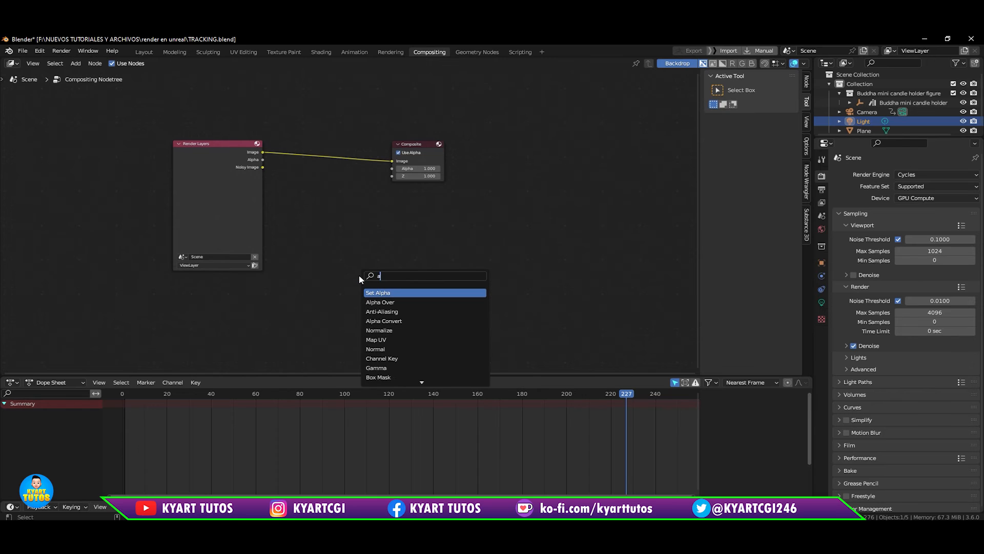
type("l")
key("Down")
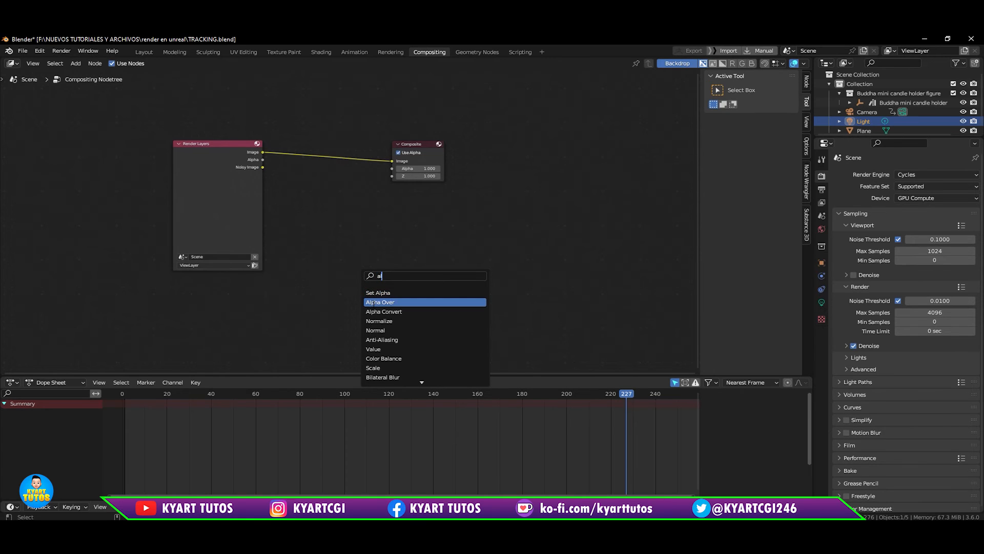
key("Return")
left_click(363, 269)
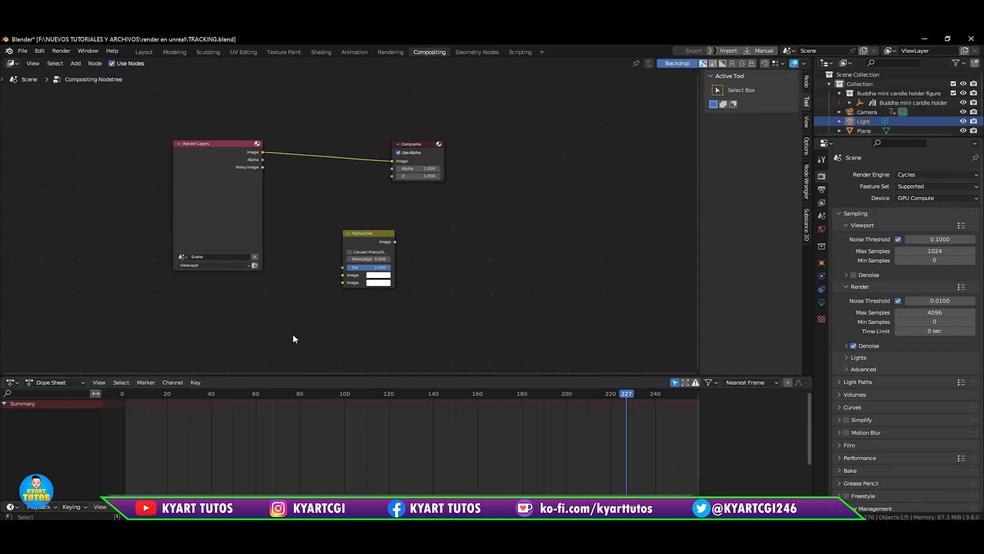
- Add a Movie Clip node below Render Layers and load the desk footage into it
key("shift+a")
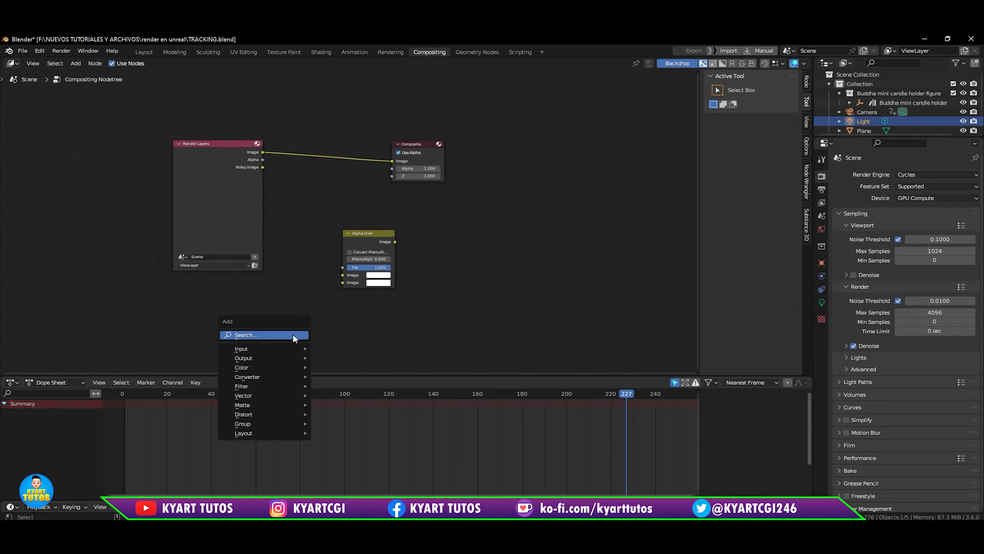
left_click(294, 336)
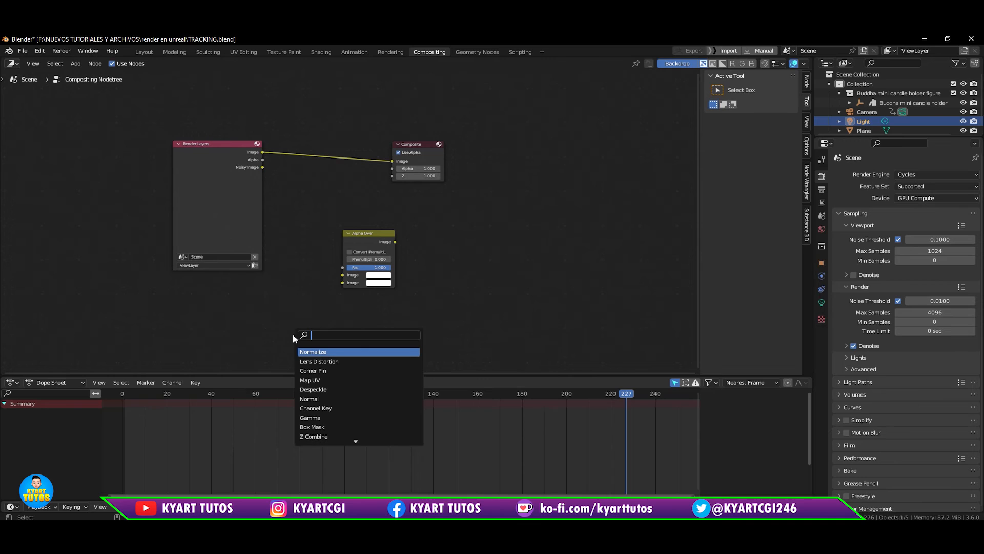
type("movi")
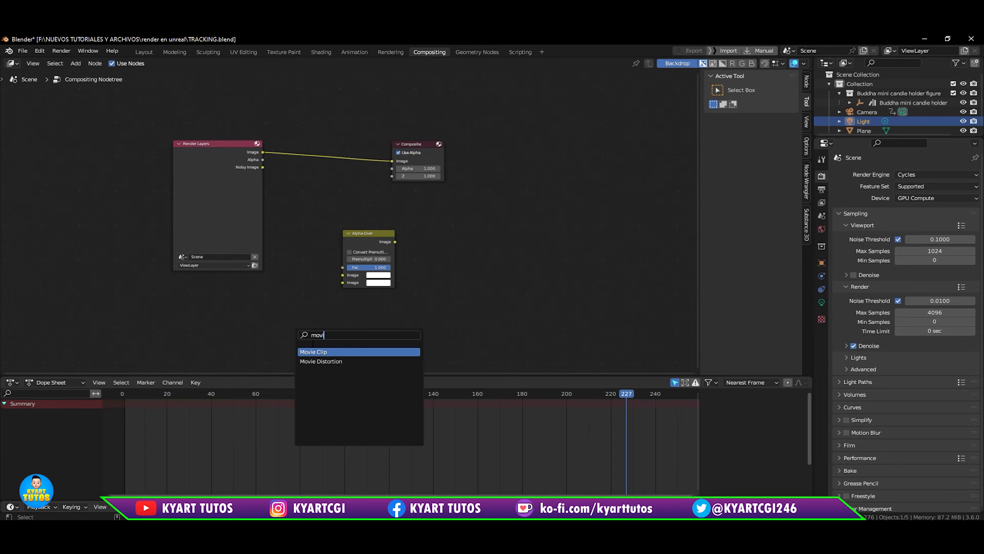
key("Return")
left_click(327, 324)
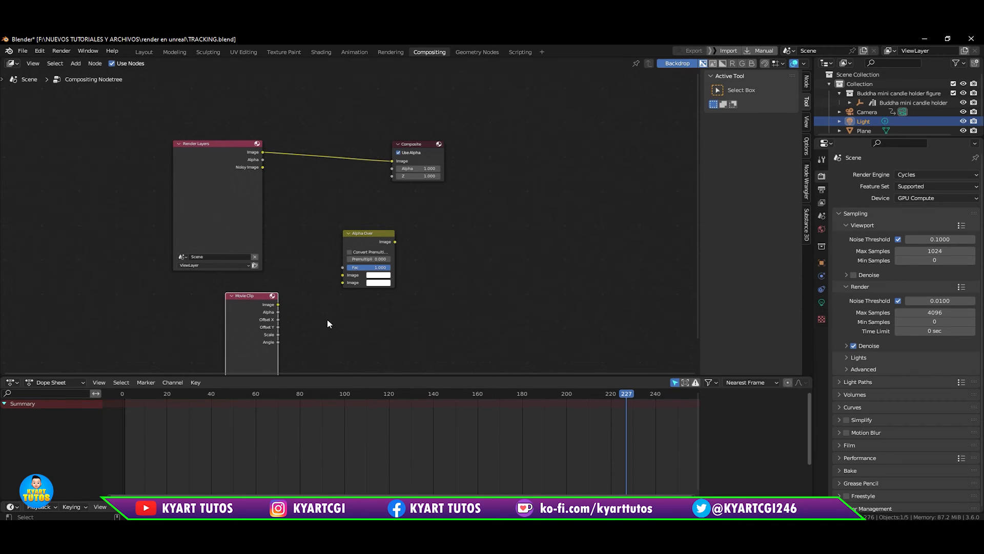
right_click(337, 332)
middle_click_drag(330, 322, 334, 246)
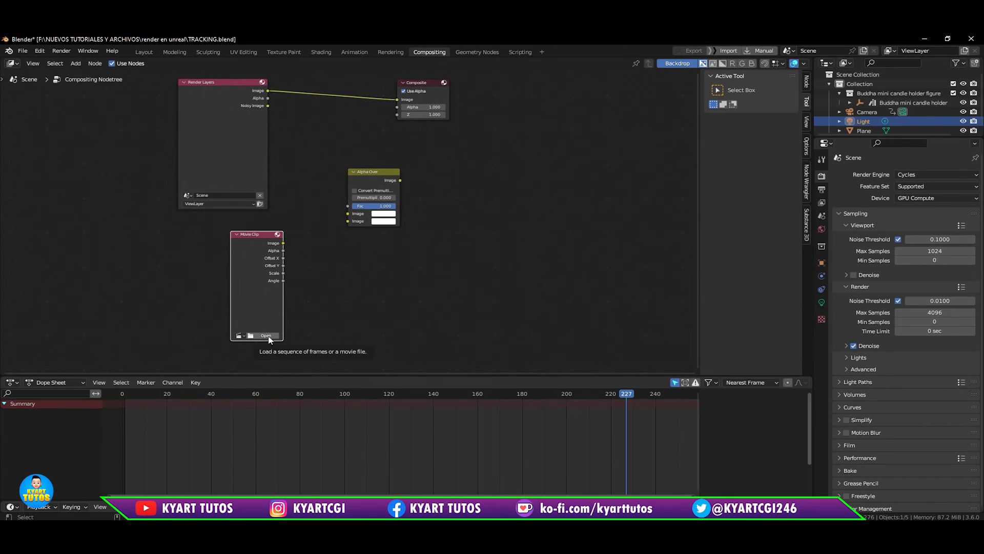
left_click(267, 336)
left_click(725, 391)
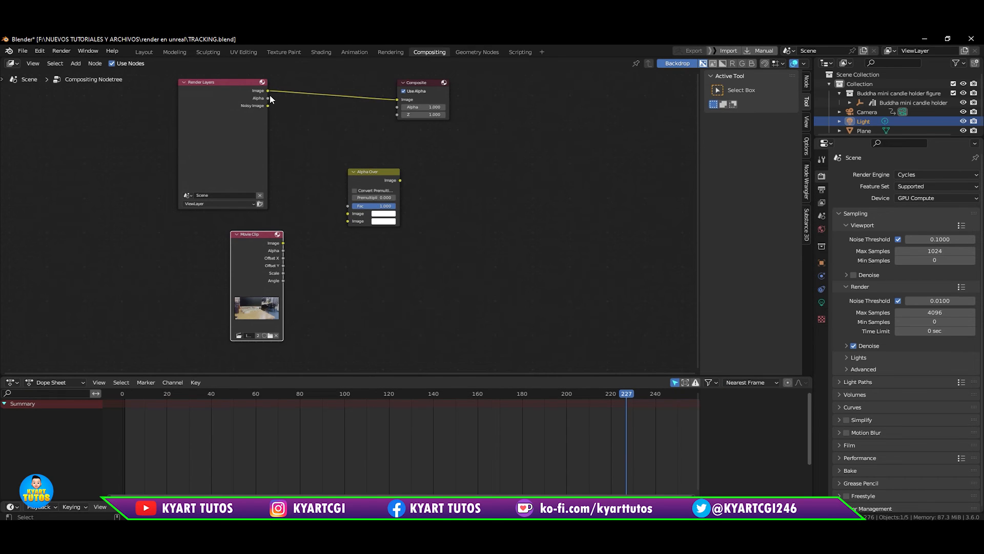
- Link Movie Clip to Alpha Over's first image input and Render Layers to its second, and feed the result to a repositioned Composite node
left_click_drag(268, 91, 349, 220)
left_click_drag(283, 243, 348, 213)
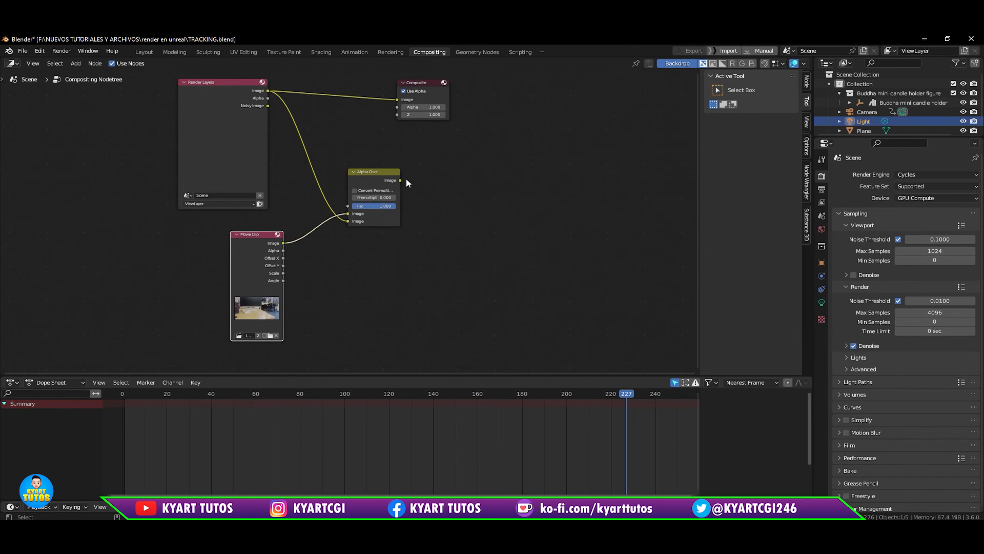
left_click_drag(400, 181, 468, 94)
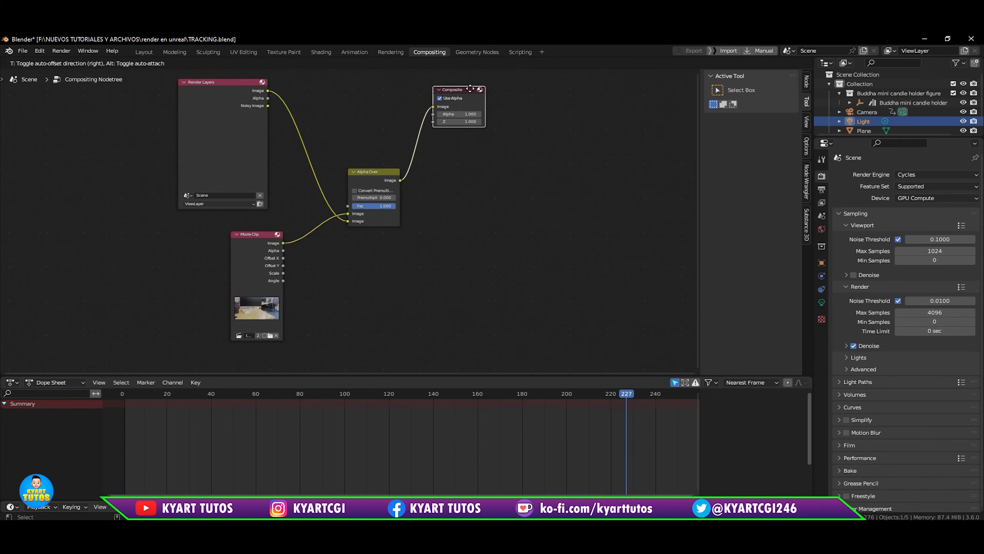
- Add a Viewer node and connect Alpha Over's image output to it
key("shift+a")
left_click(482, 212)
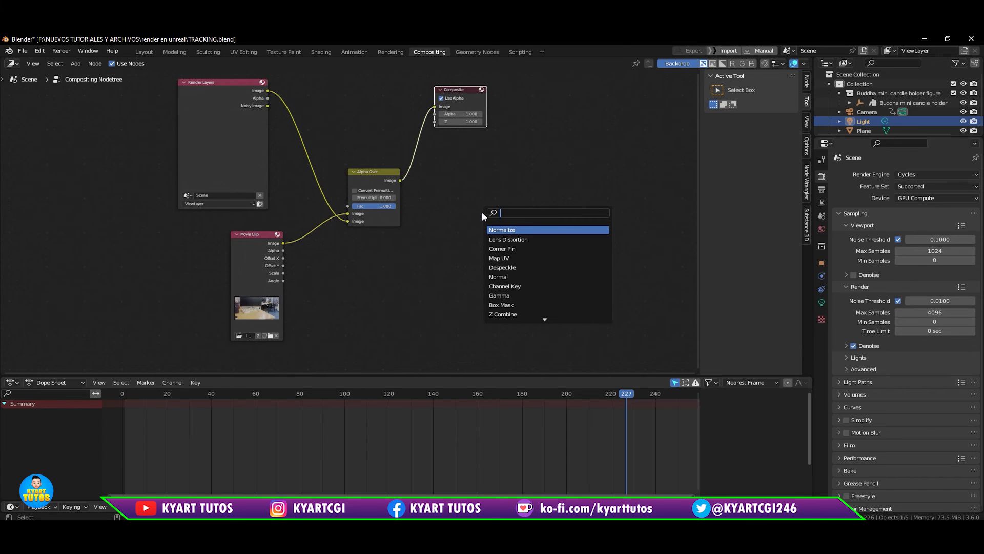
type("vie")
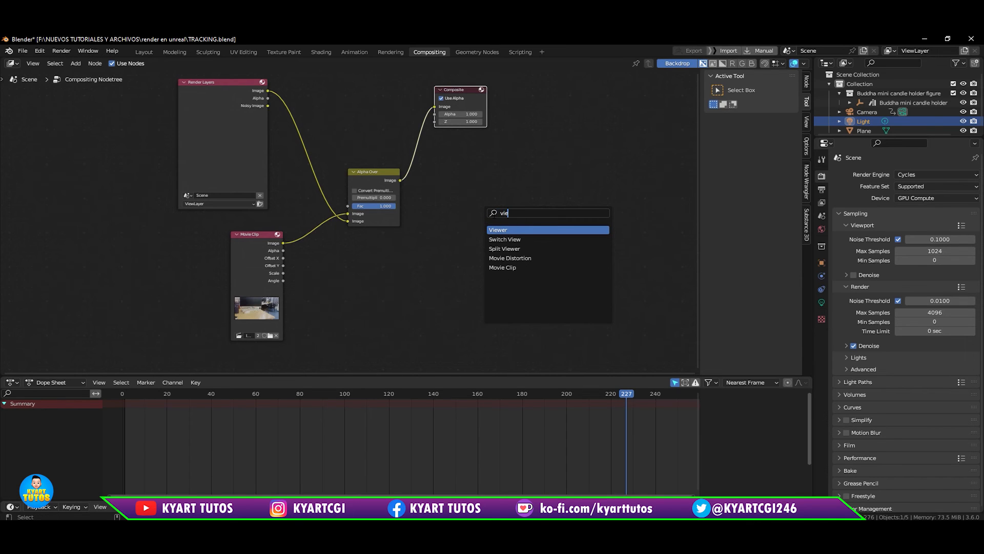
key("Return")
left_click(515, 205)
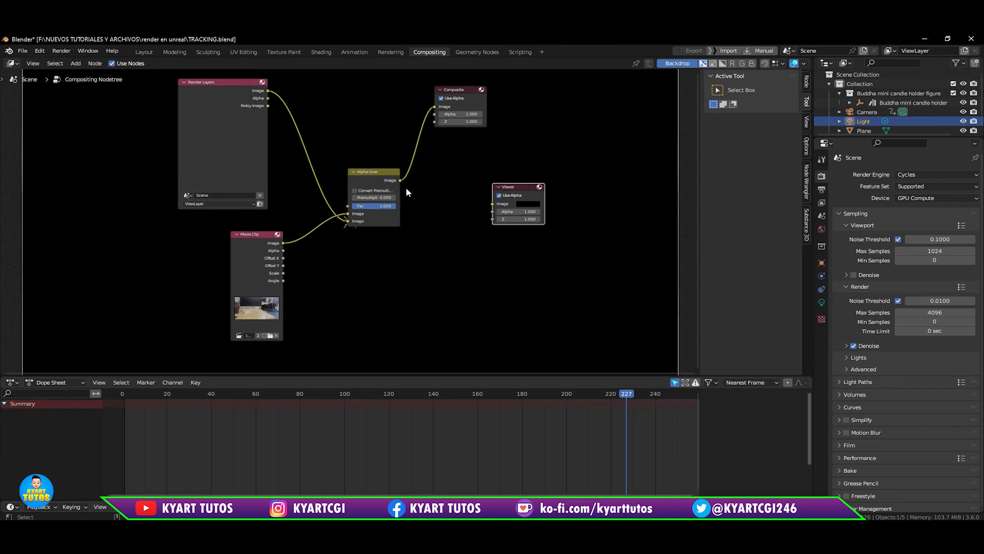
left_click_drag(401, 181, 497, 207)
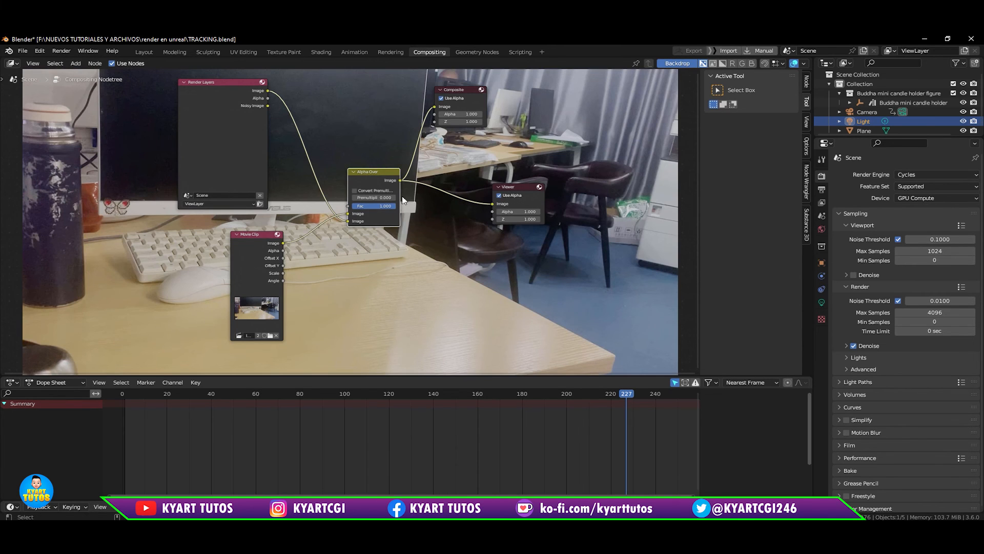
- Render frame 227 with the composited footage and minimize the render window
scroll(463, 241, "down", 2)
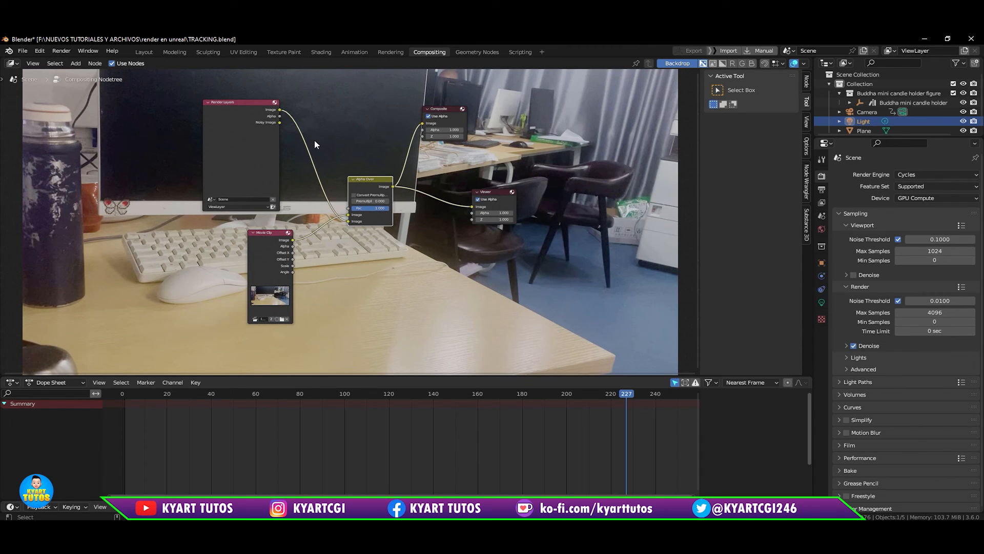
key("F12")
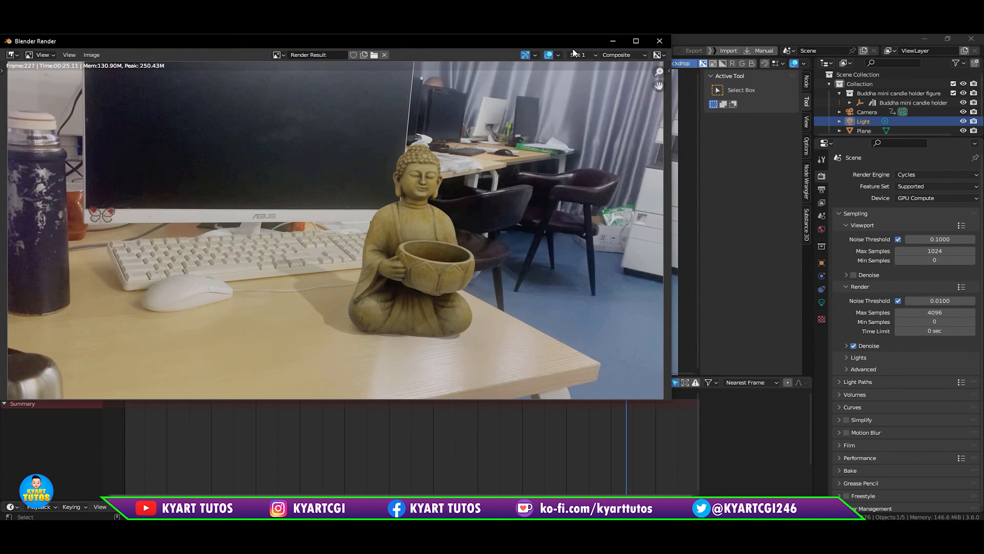
left_click(612, 40)
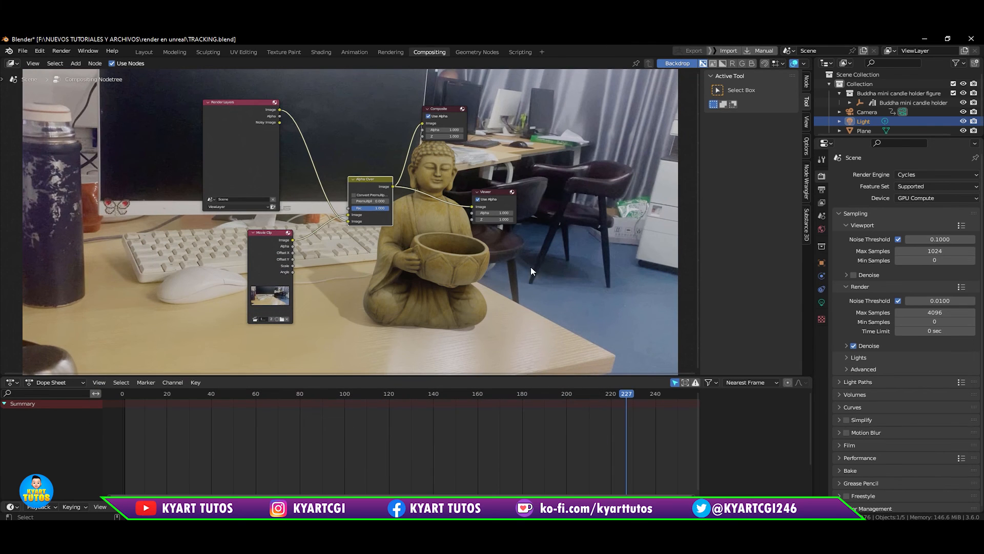
- Move all the compositing nodes together so that they no longer cover the Buddha in the backdrop
scroll(456, 273, "down", 3)
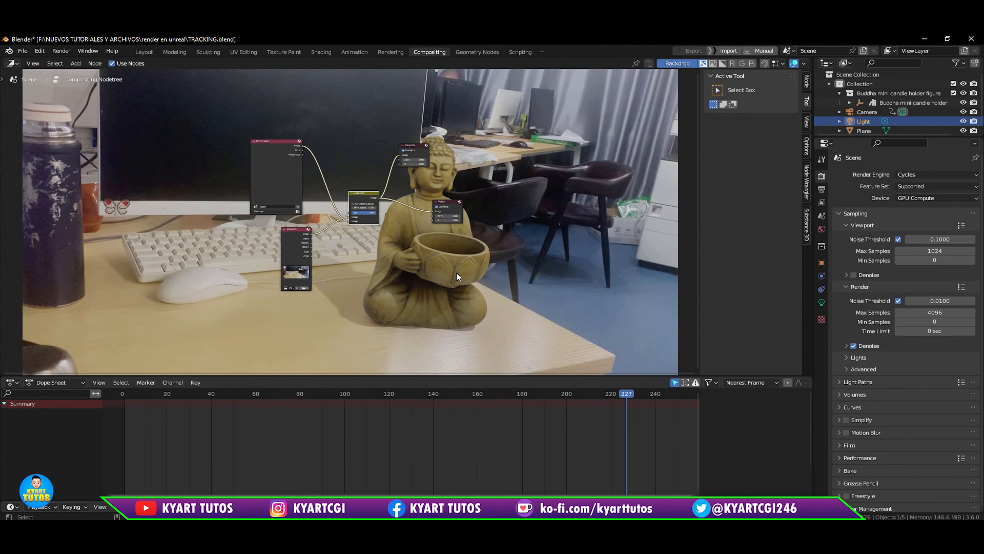
left_click_drag(266, 117, 472, 275)
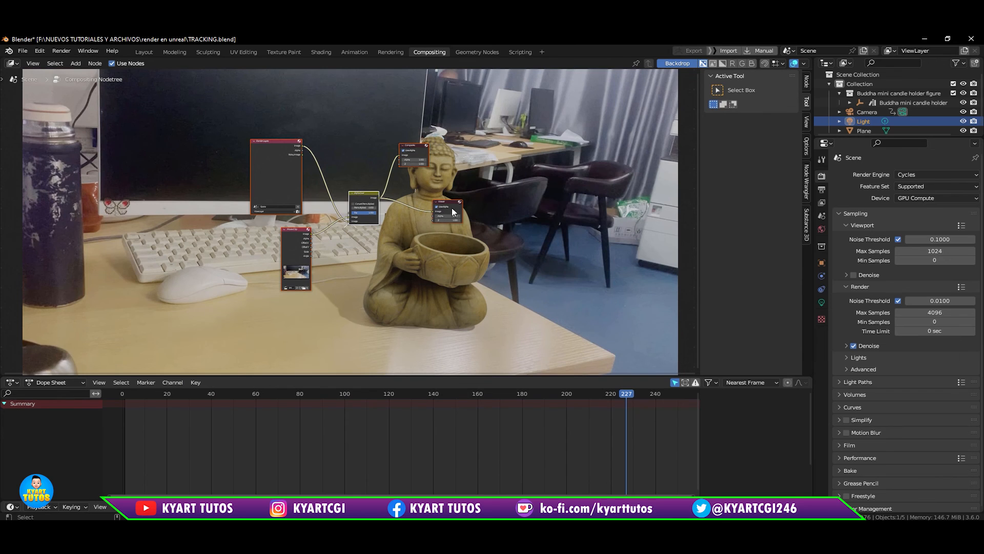
left_click_drag(451, 205, 325, 222)
scroll(280, 290, "up", 3)
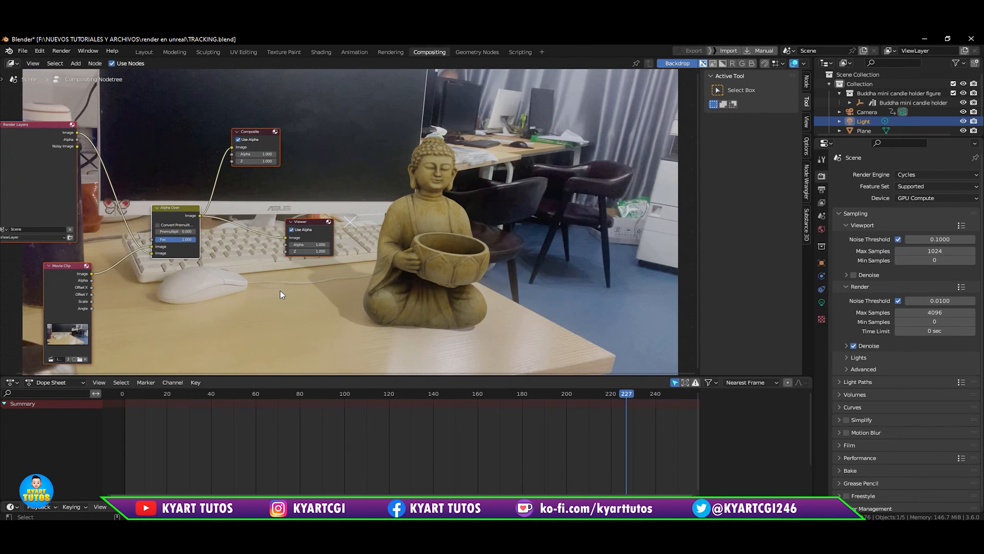
middle_click_drag(275, 266, 303, 278)
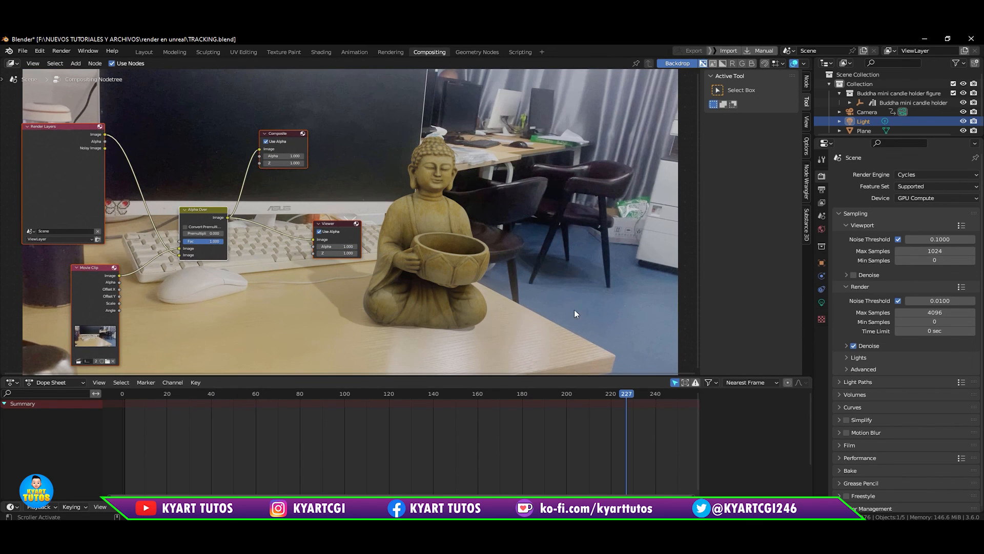
- Add a File Output node linked to Alpha Over's image output, and move the Viewer node below that link
left_click(477, 221)
key("shift+a")
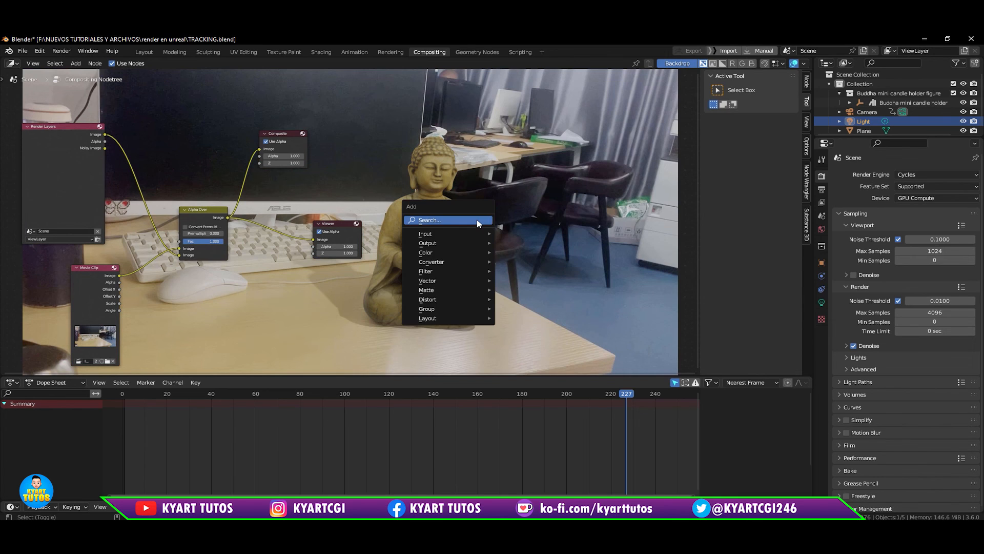
left_click(477, 219)
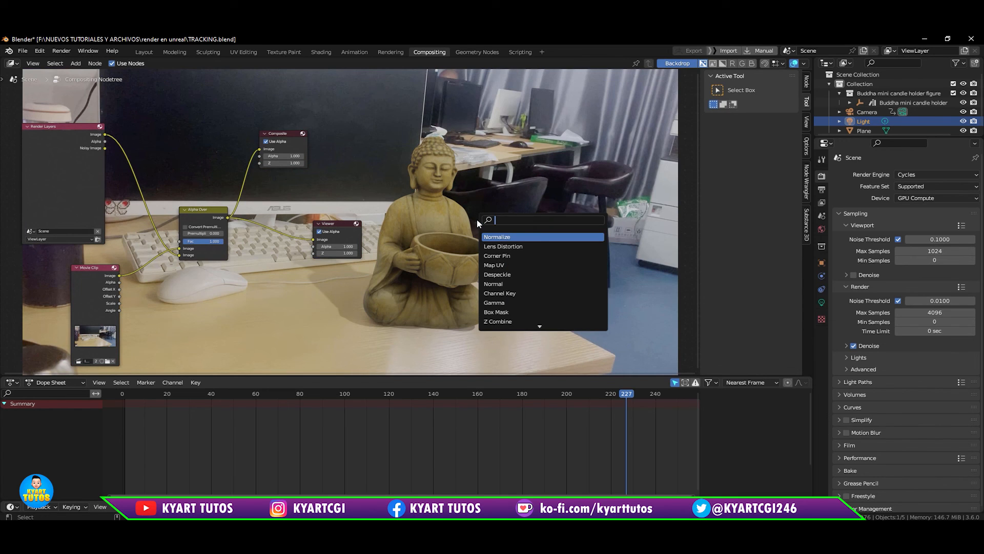
type("out")
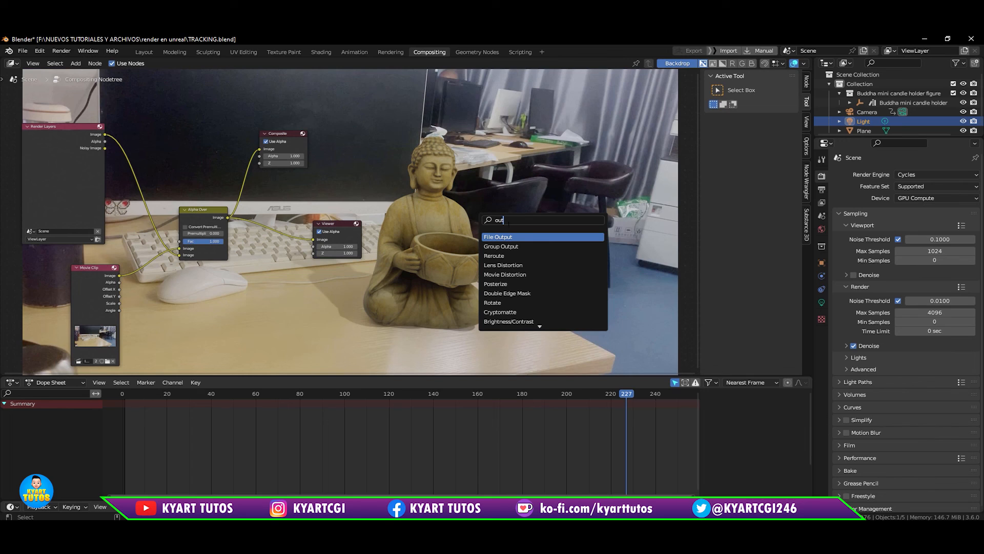
left_click(519, 237)
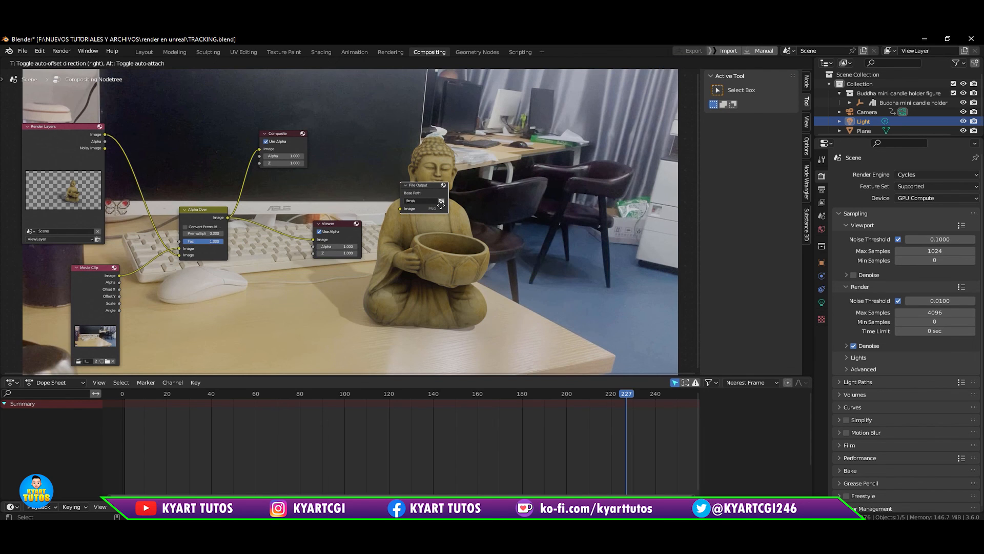
left_click(441, 205)
left_click_drag(349, 223, 303, 255)
left_click_drag(228, 217, 380, 186)
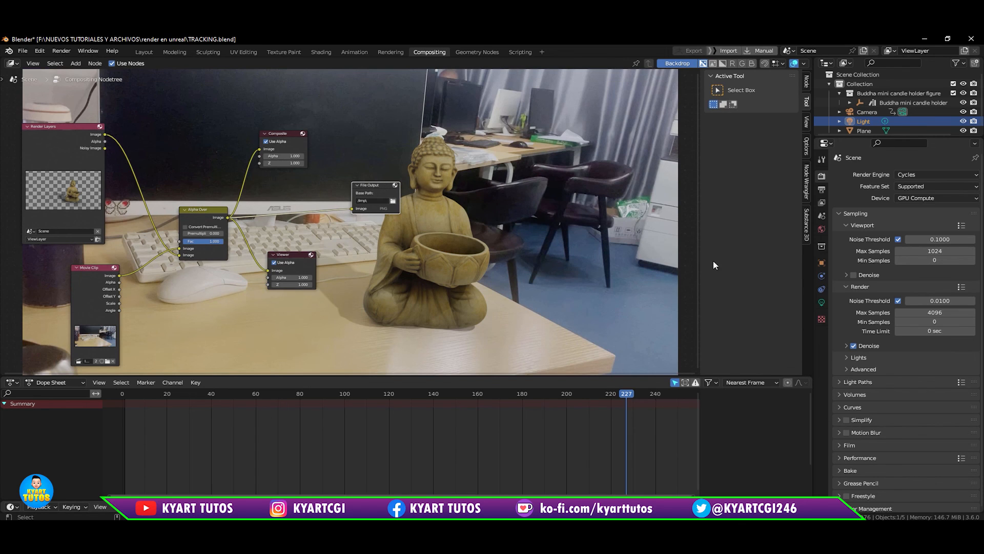
- Inspect the File Output node's base path folder without changing it, and display the scene's output settings
left_click(393, 201)
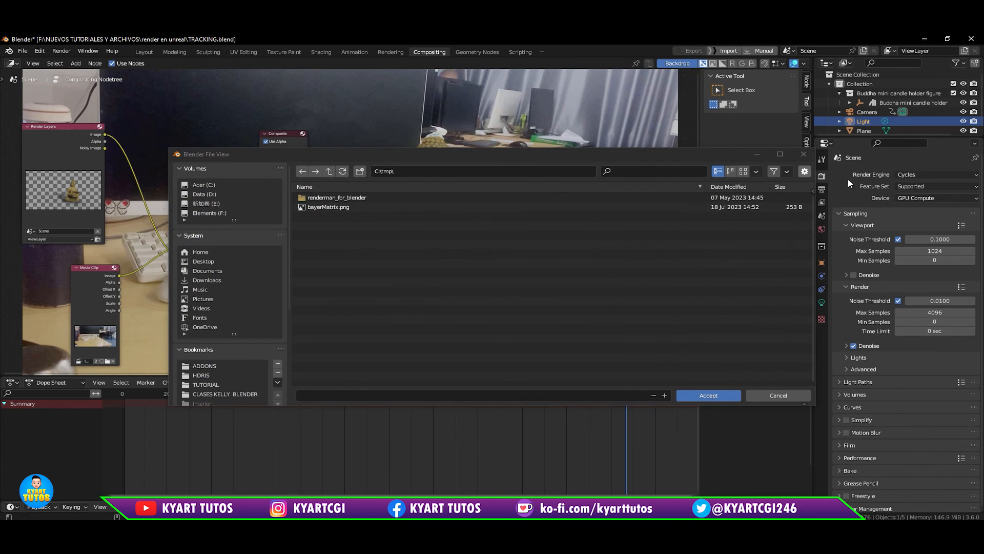
left_click(809, 154)
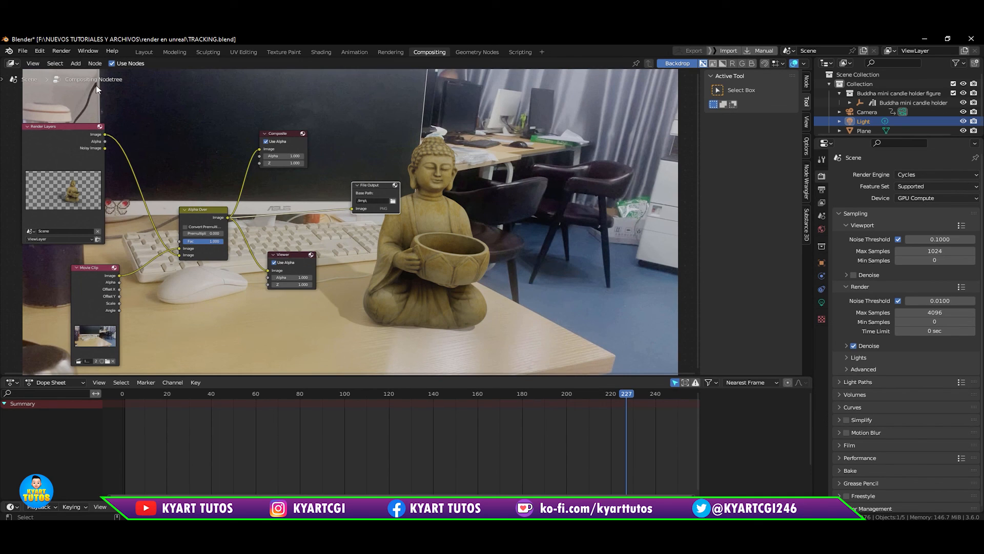
left_click(61, 50)
left_click(822, 191)
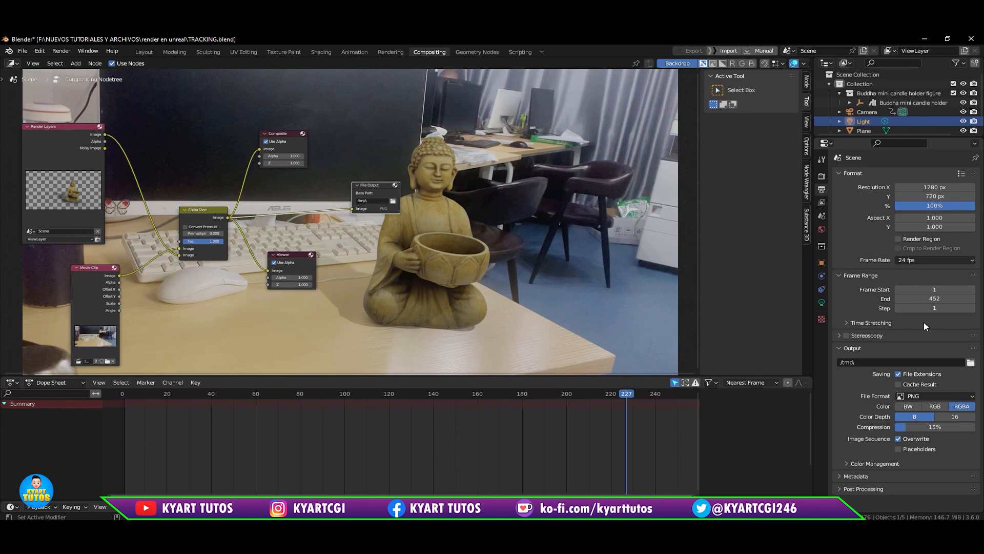